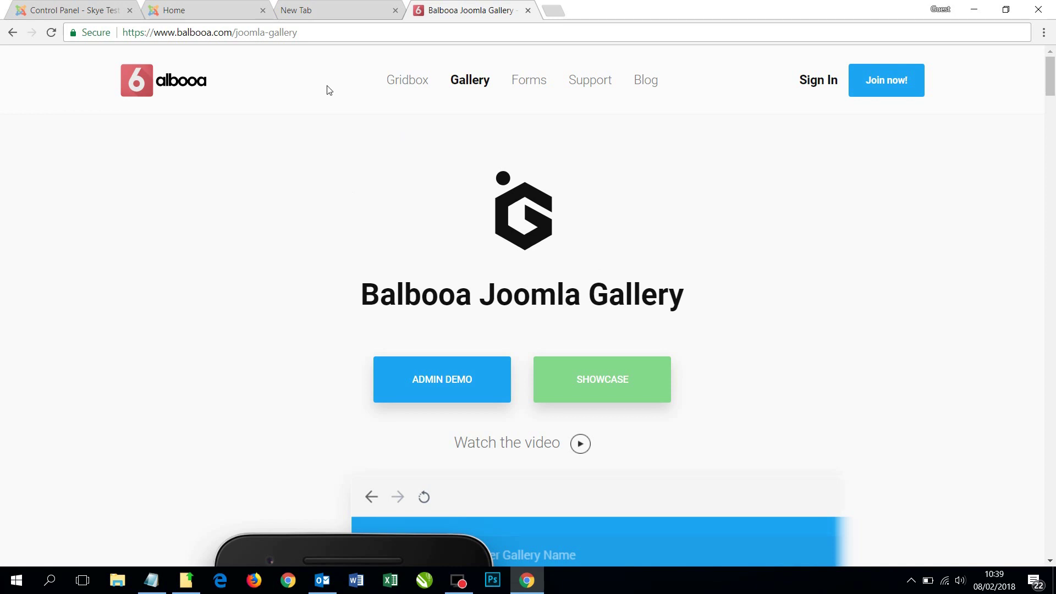
Go to the Extensions: Install page in the admin panel and choose Upload Package File.
left_click(99, 10)
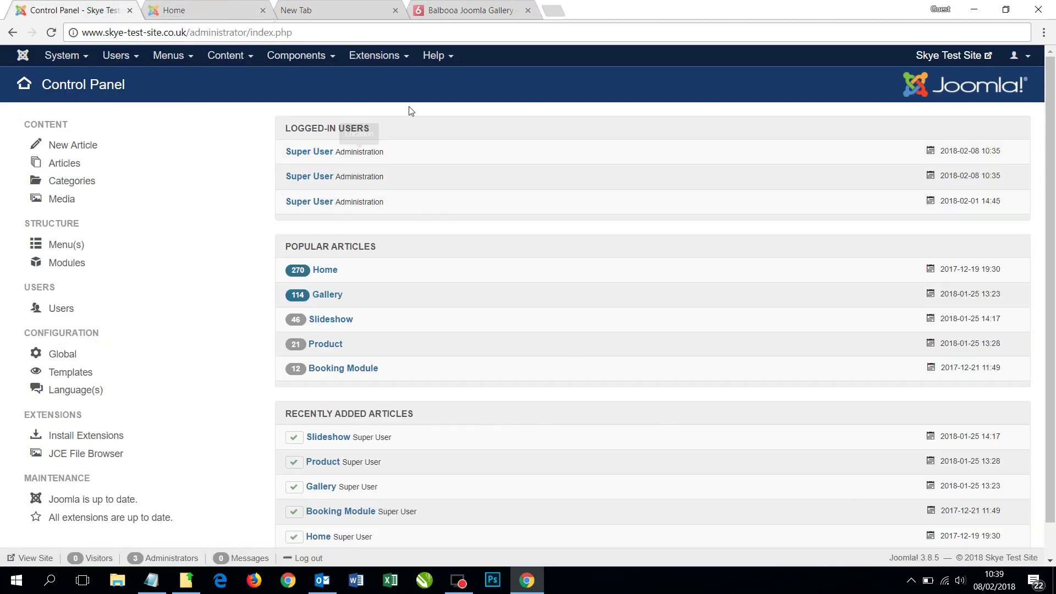
left_click(382, 58)
mouse_move(402, 82)
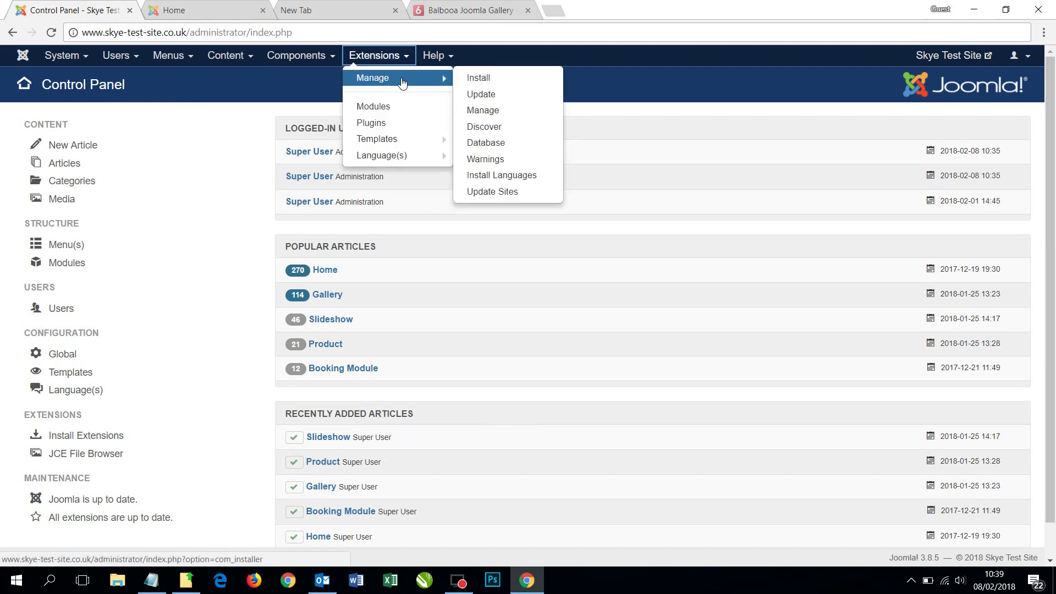
left_click(497, 83)
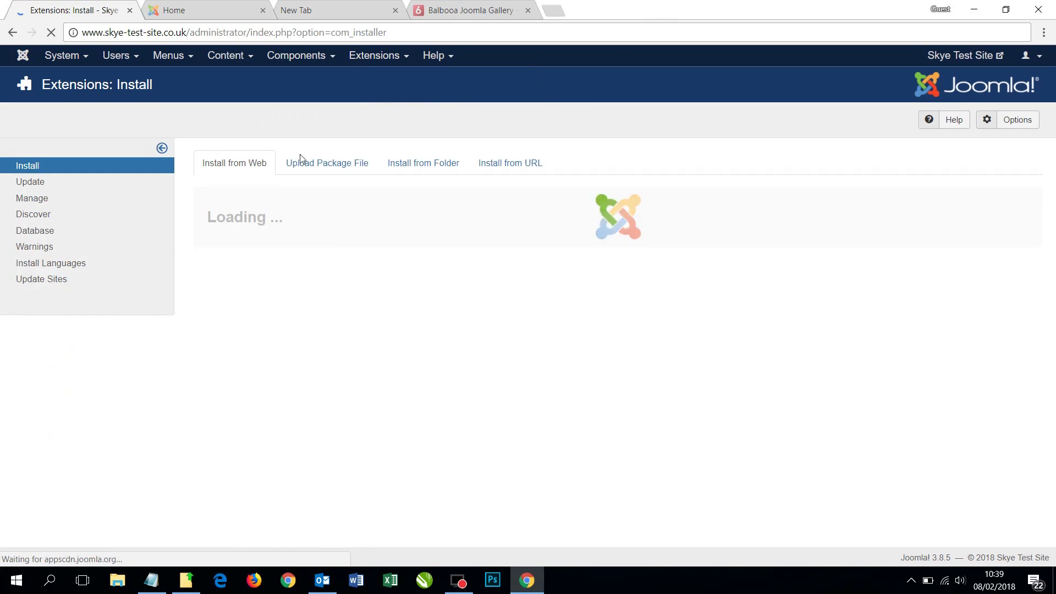
left_click(324, 164)
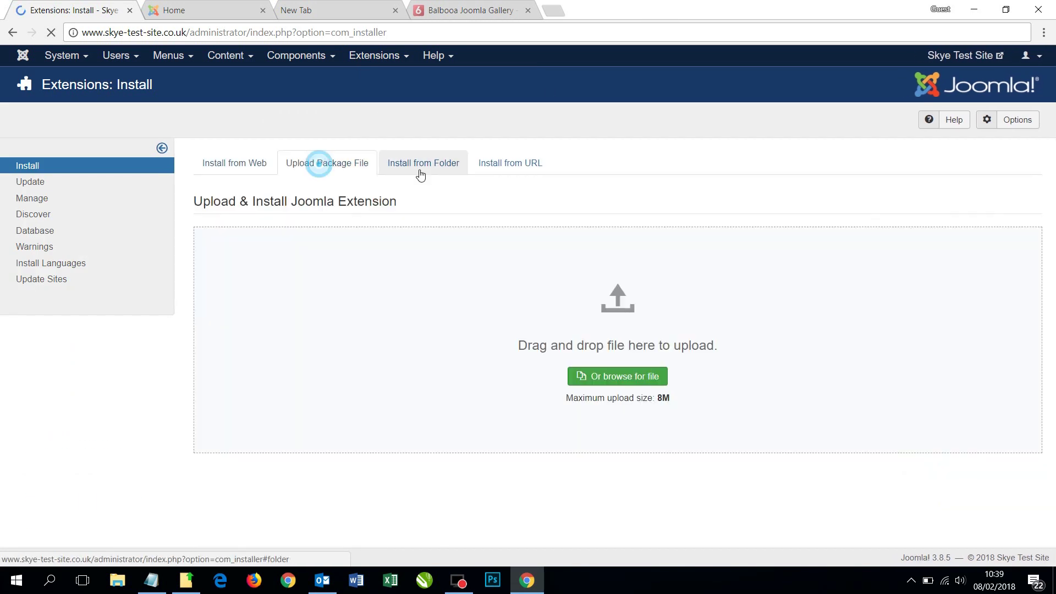
Drag the pkg_BaGallery zip from the desktop onto the upload drop zone to install it.
double_click(606, 8)
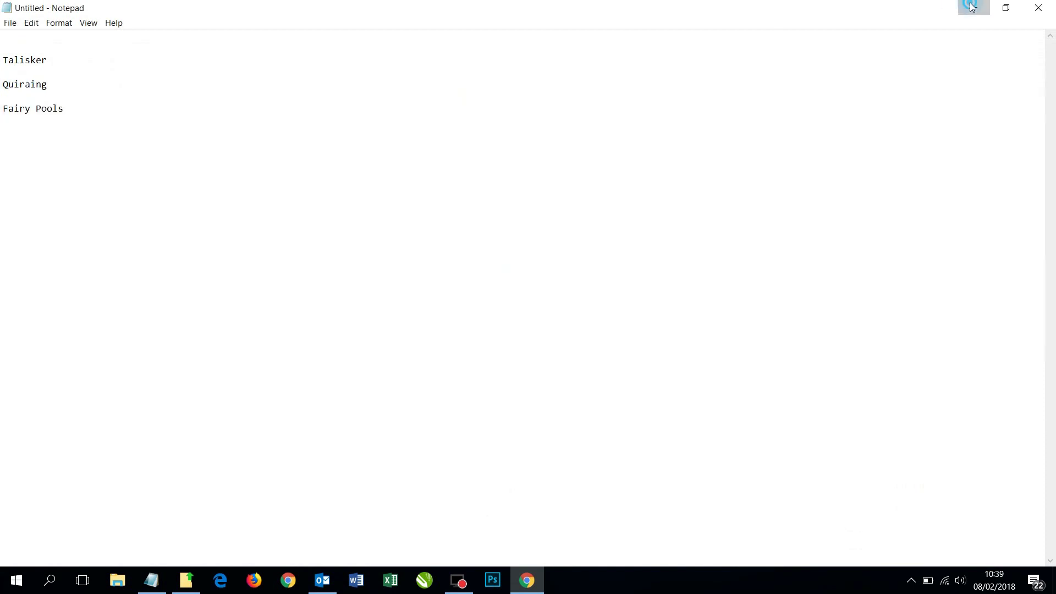
left_click(974, 8)
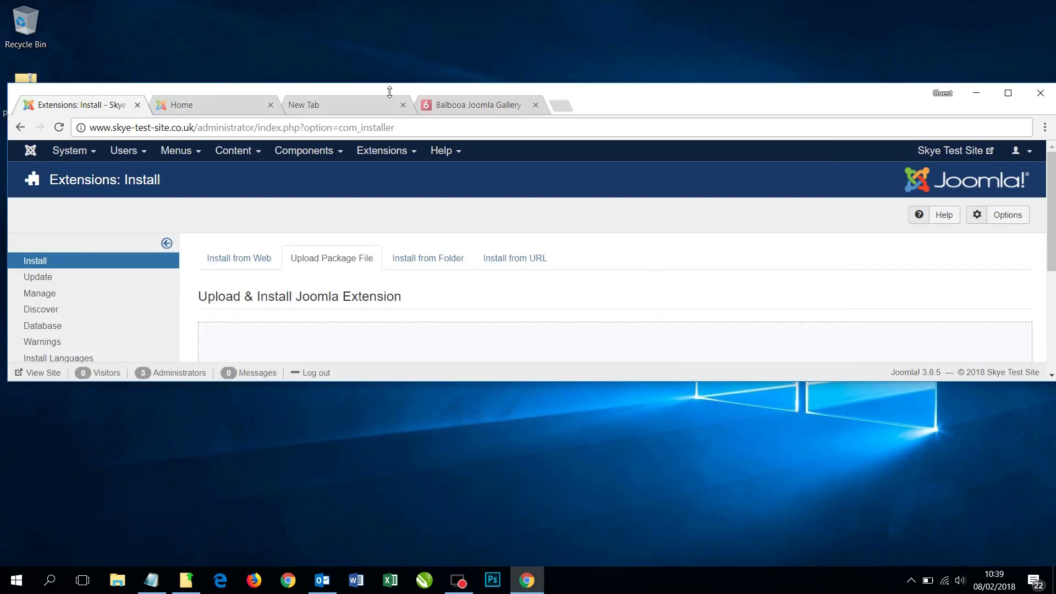
left_click_drag(420, 94, 480, 33)
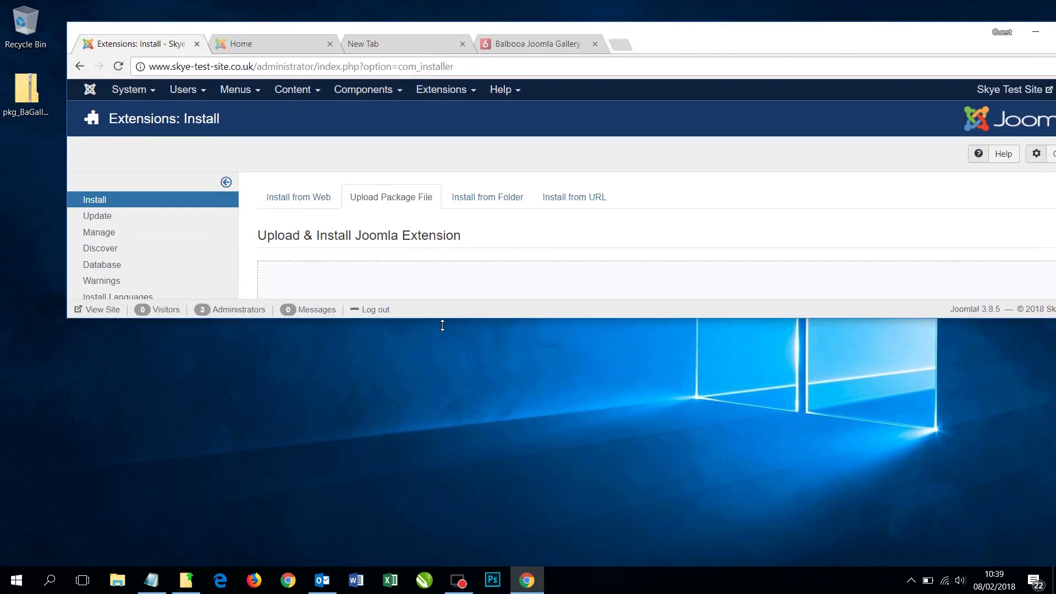
left_click_drag(442, 324, 443, 535)
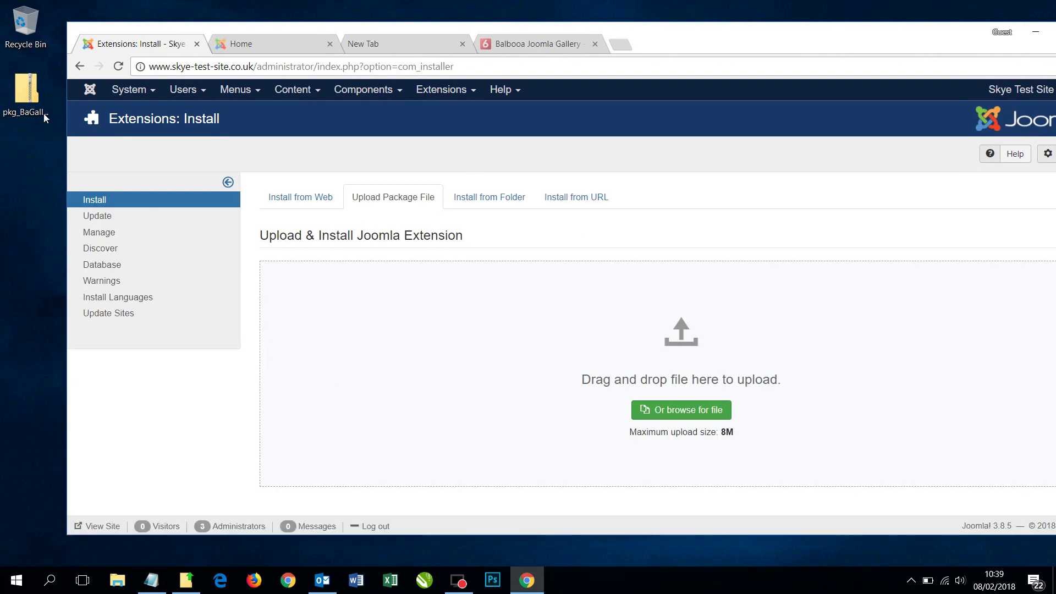
left_click_drag(46, 117, 560, 388)
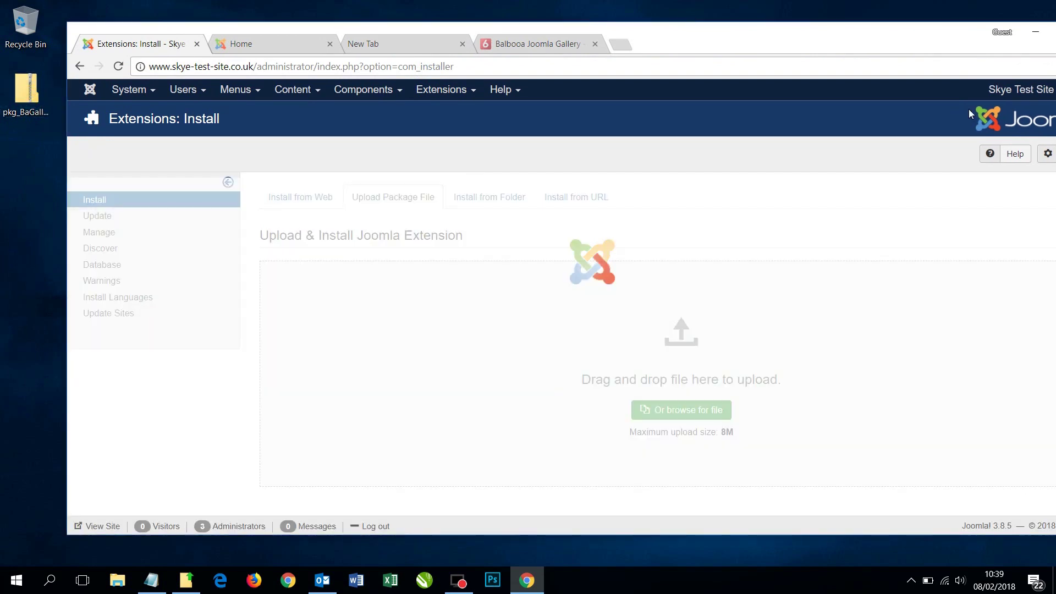
left_click_drag(926, 37, 889, 2)
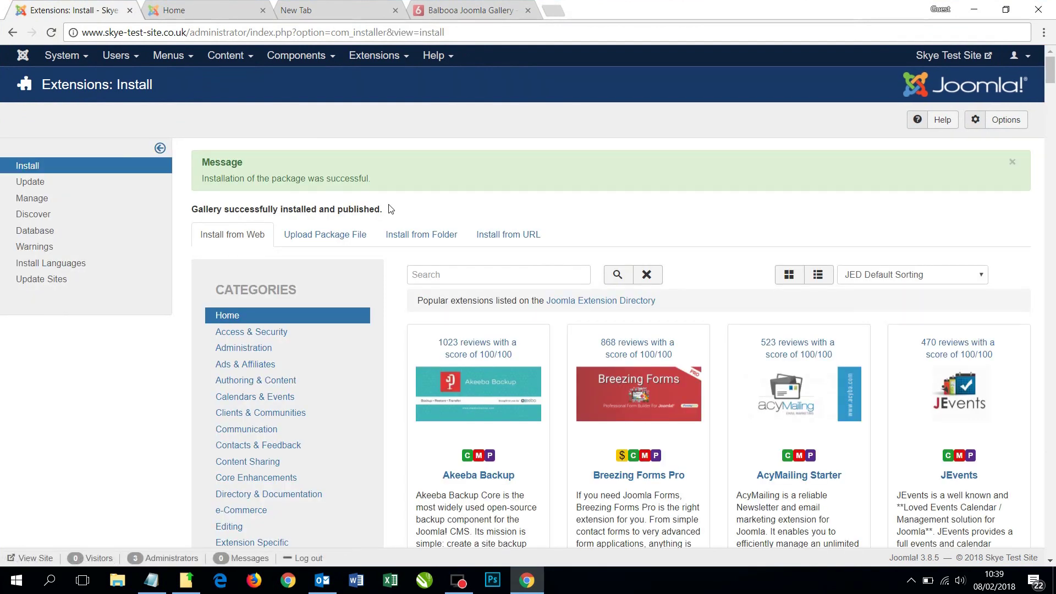
Open the Gallery Manager: Galleries page from the Components menu.
left_click(301, 56)
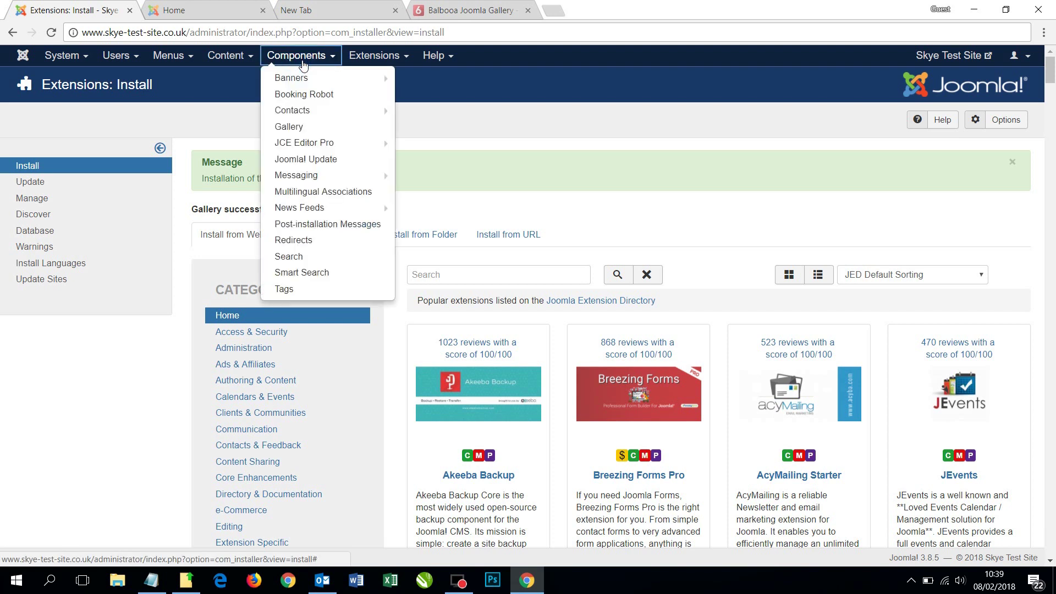
left_click(297, 128)
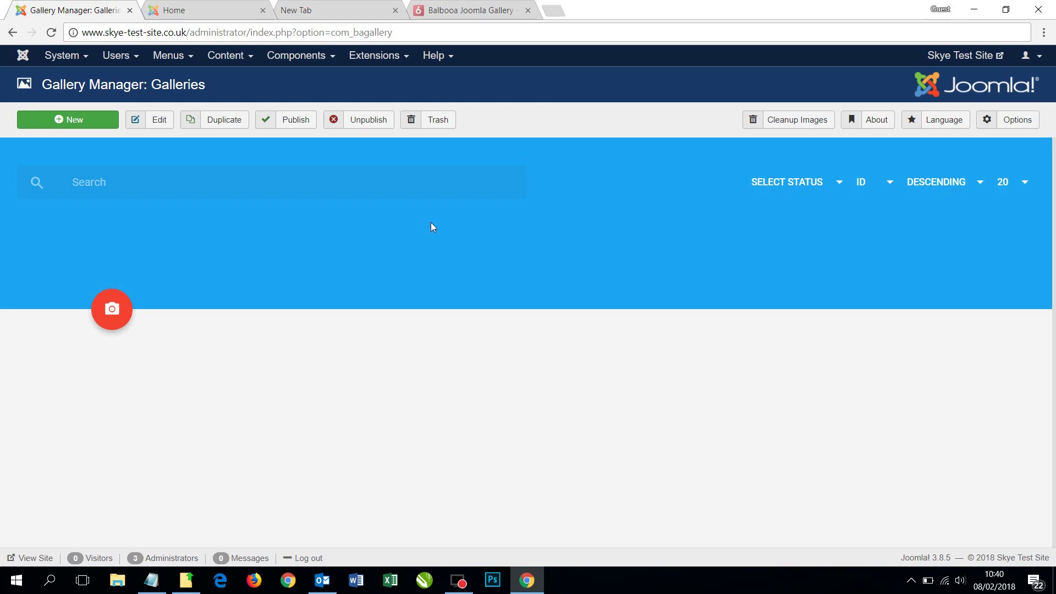
Create a new gallery and save it with the name 'Skye'.
left_click(80, 123)
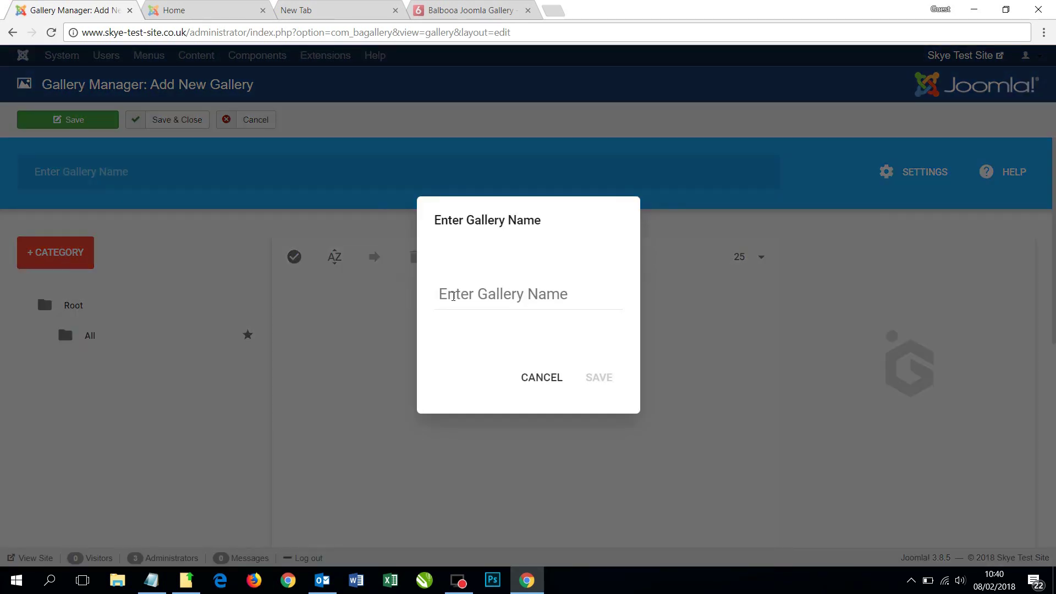
left_click(453, 297)
type("Skye")
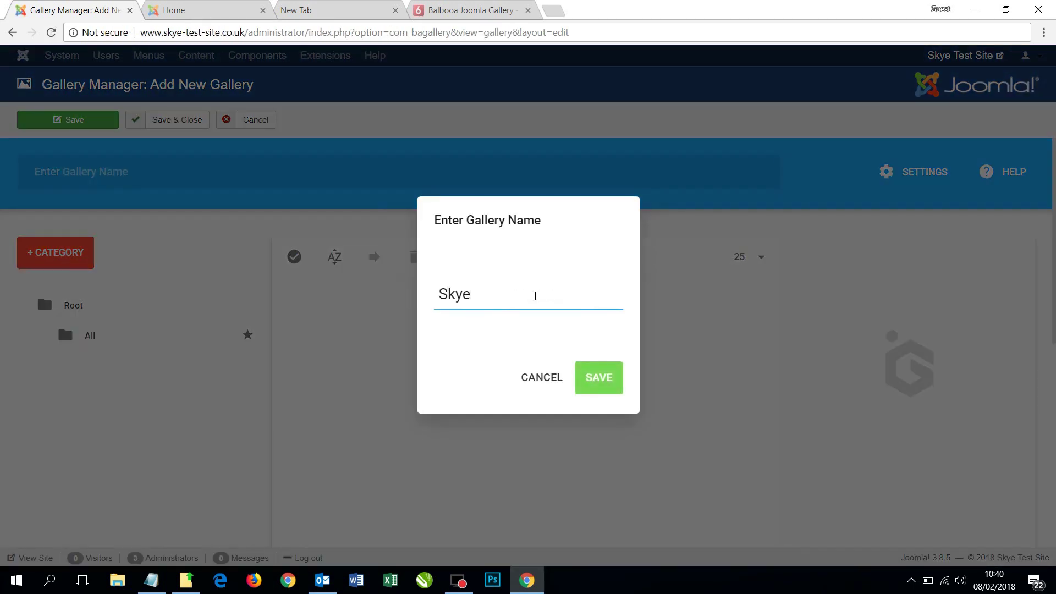
left_click(594, 378)
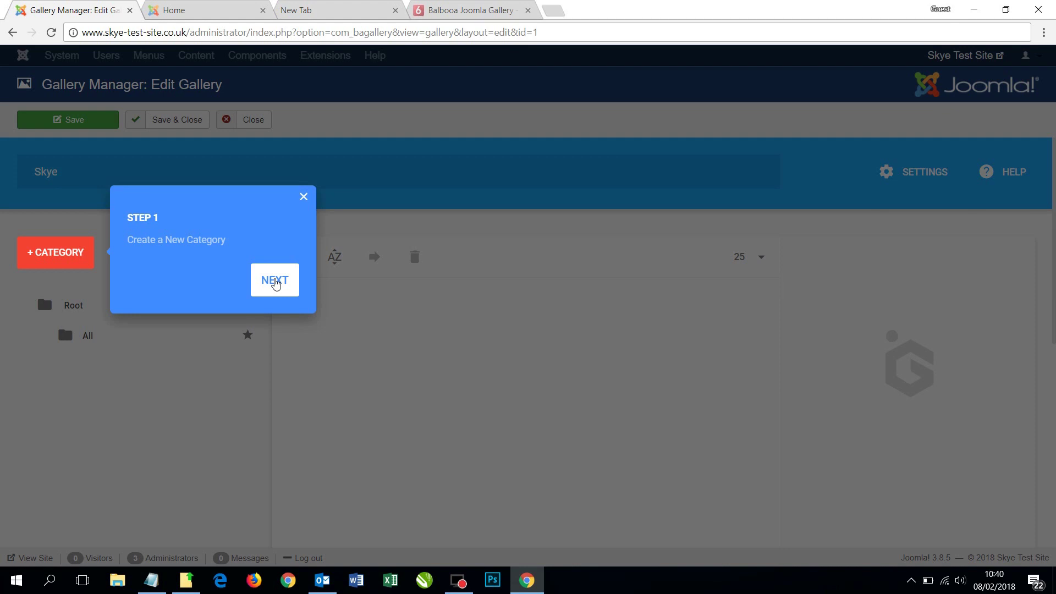
Step through and close the three-step introduction tour, starting a new category.
left_click(274, 282)
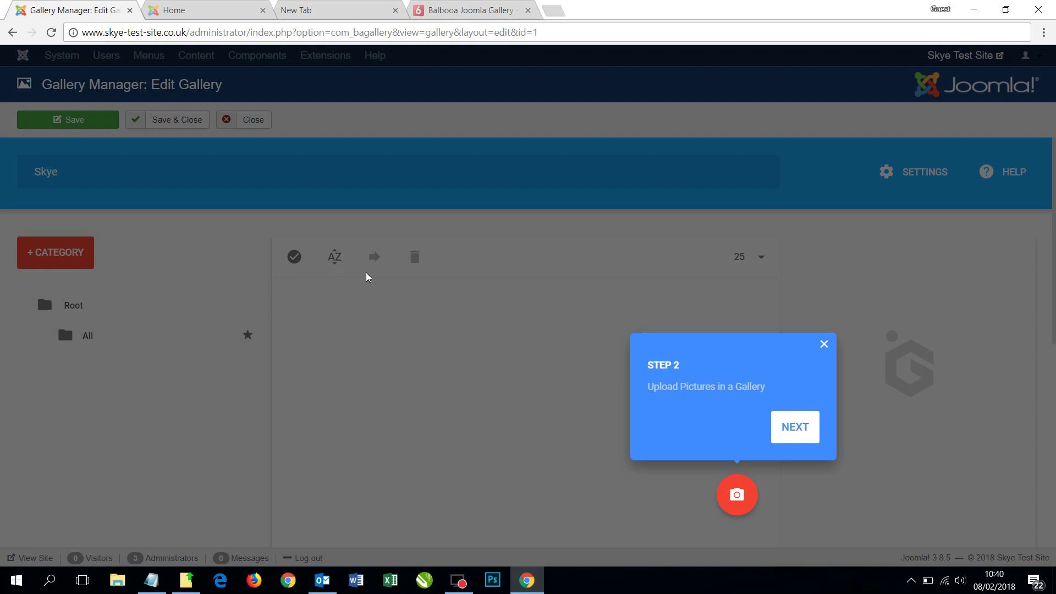
left_click(797, 427)
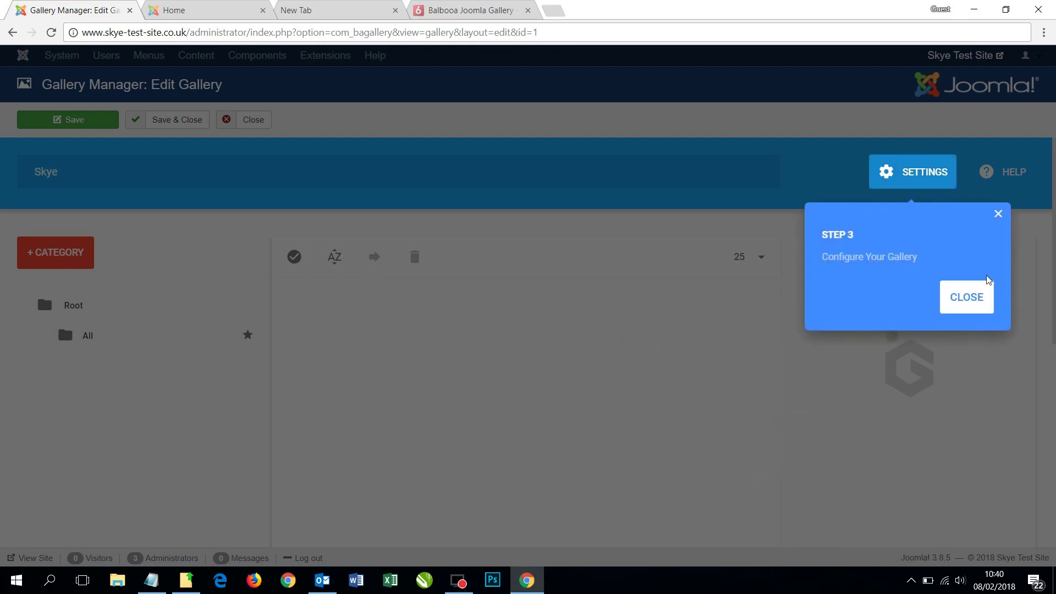
left_click(988, 299)
left_click(59, 254)
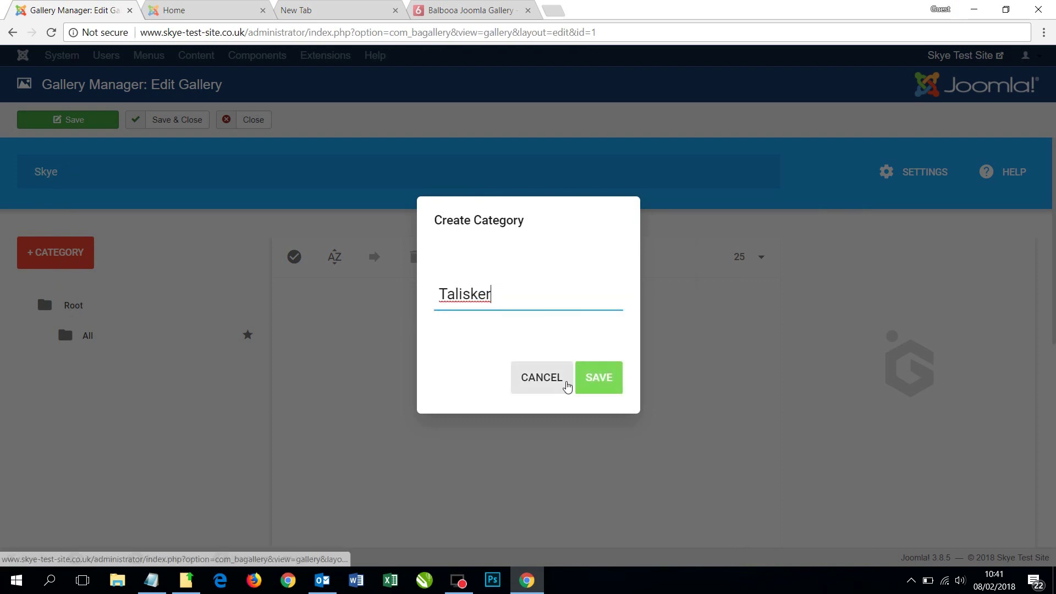
Save the Talisker category, then add a Quiraing category using the name copied from the notes.
left_click(598, 377)
left_click(73, 264)
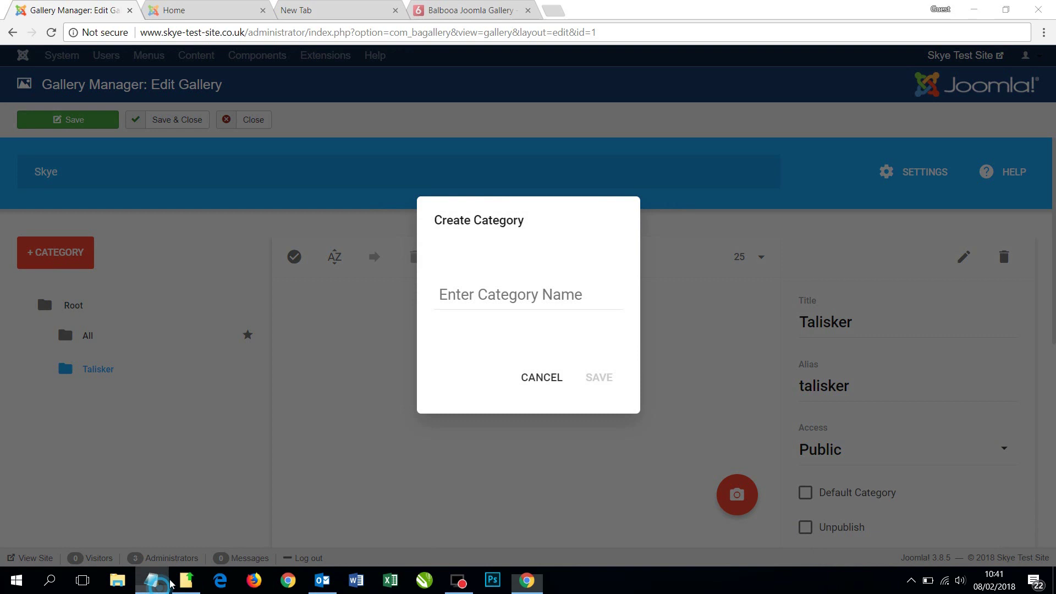
left_click(151, 580)
double_click(54, 94)
key("ctrl+c")
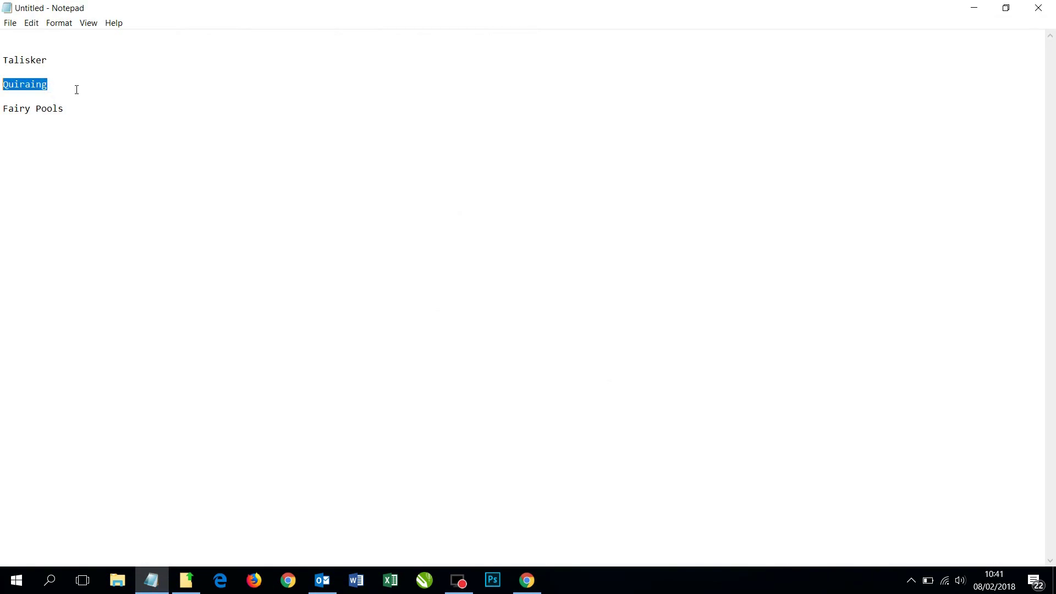
left_click(975, 7)
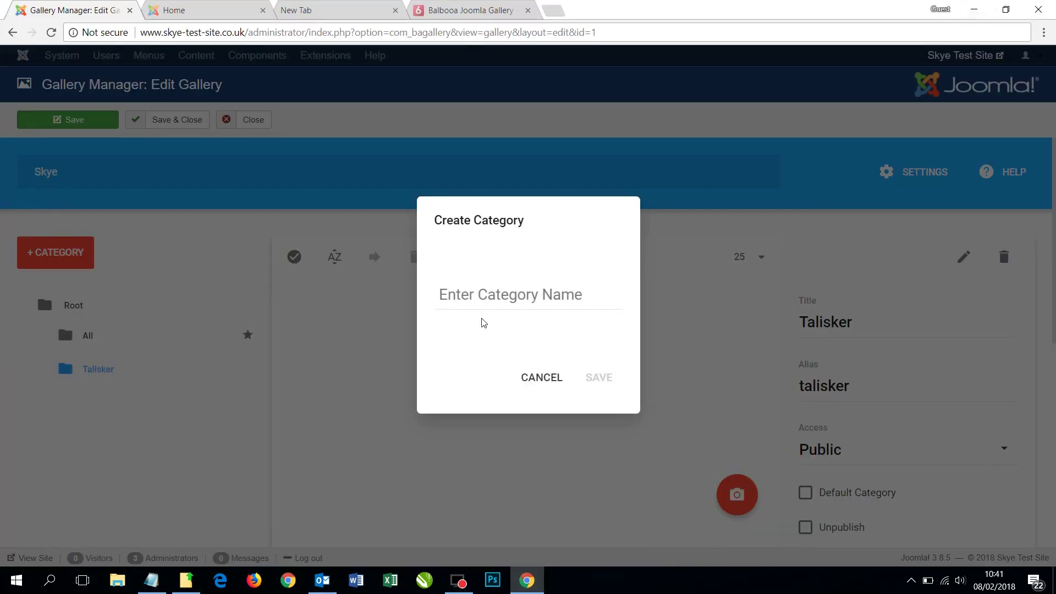
key("ctrl+v")
left_click(608, 384)
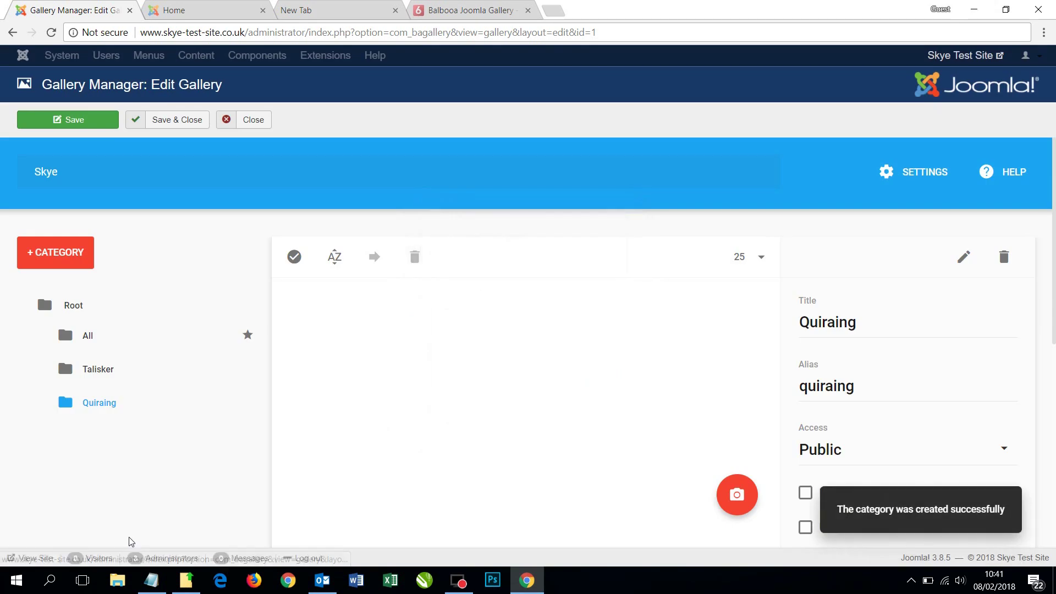
Add and save a third category named 'Fairy Pools'.
left_click(65, 261)
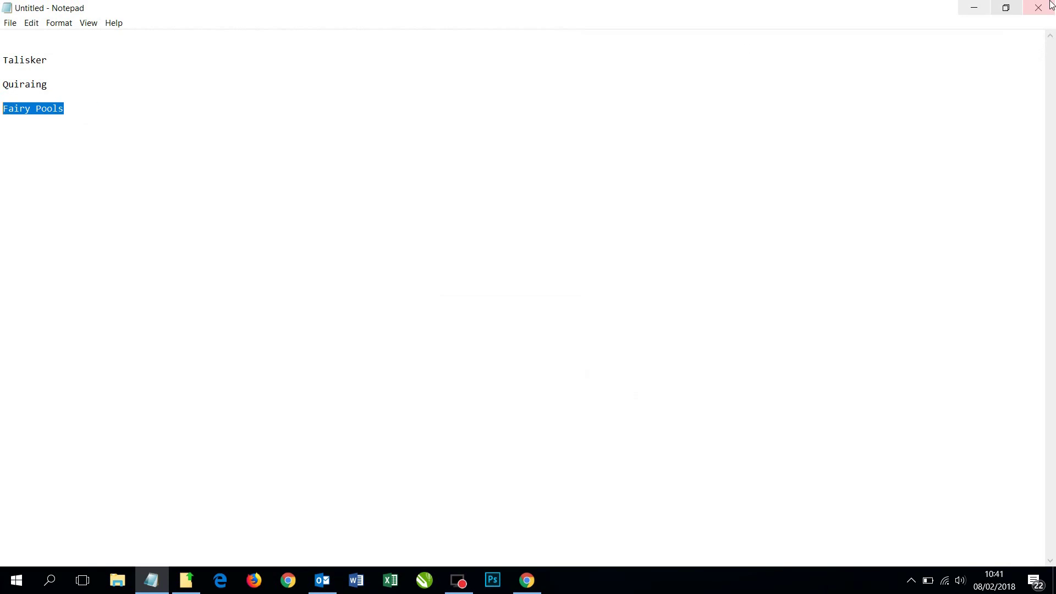
left_click(974, 7)
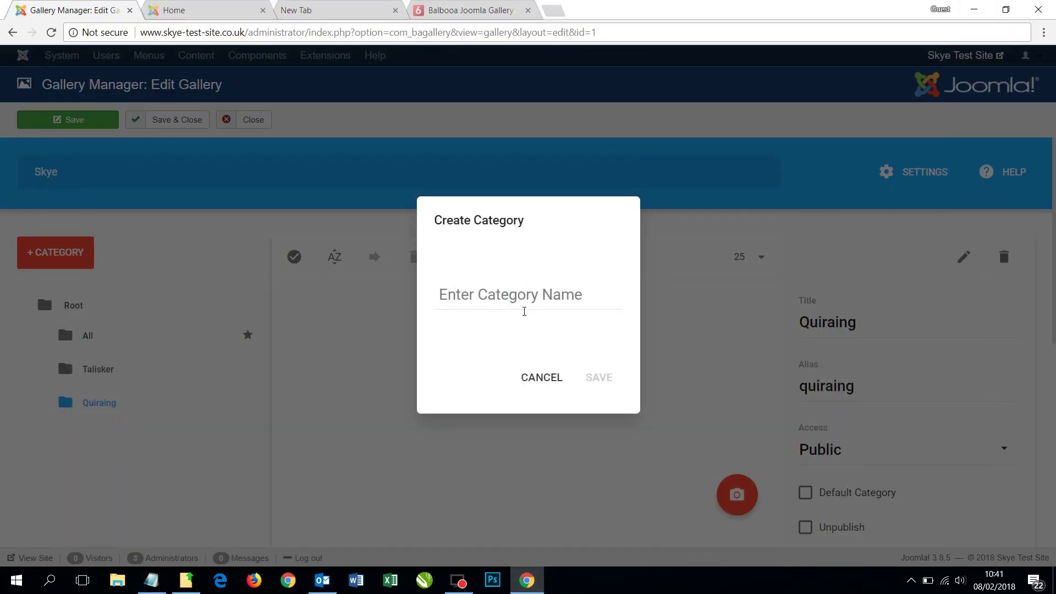
left_click(524, 311)
type("Fairy Pools")
left_click(599, 377)
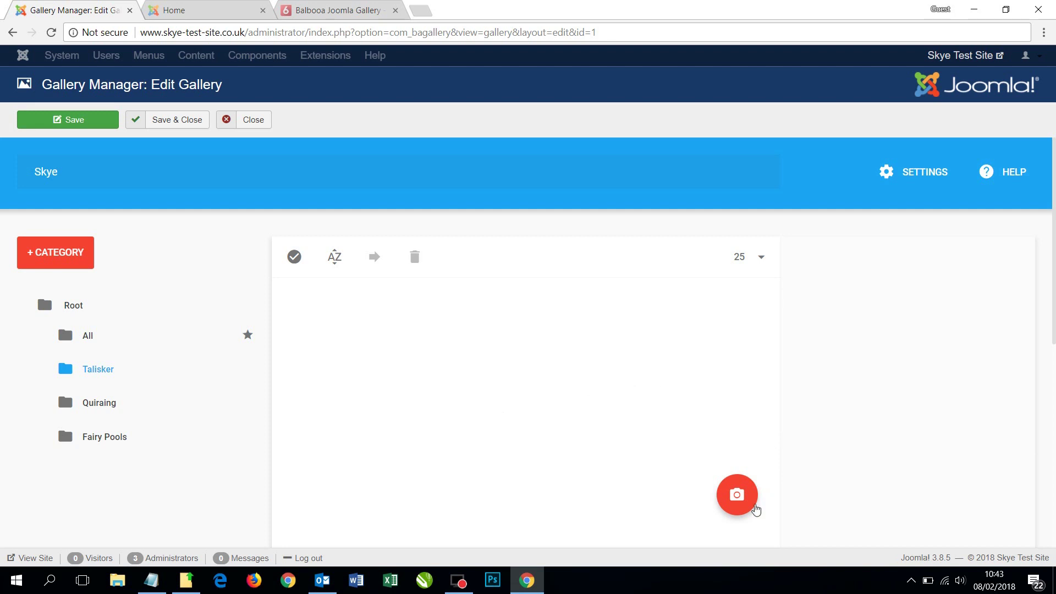
Insert every image from the Talisker server folder, T1.jpg onward, into the Talisker category.
left_click(737, 498)
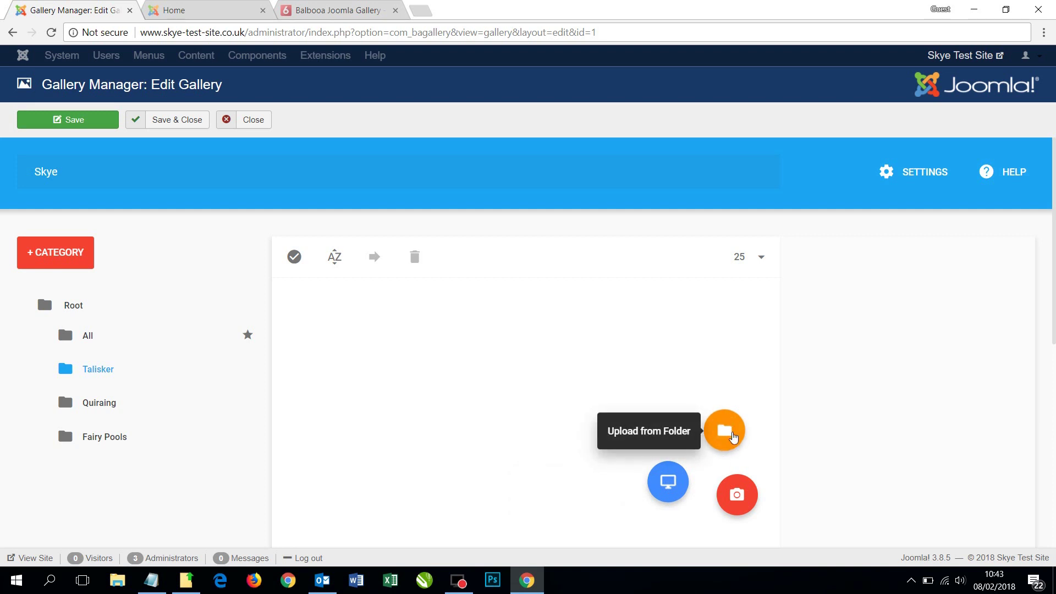
left_click(732, 433)
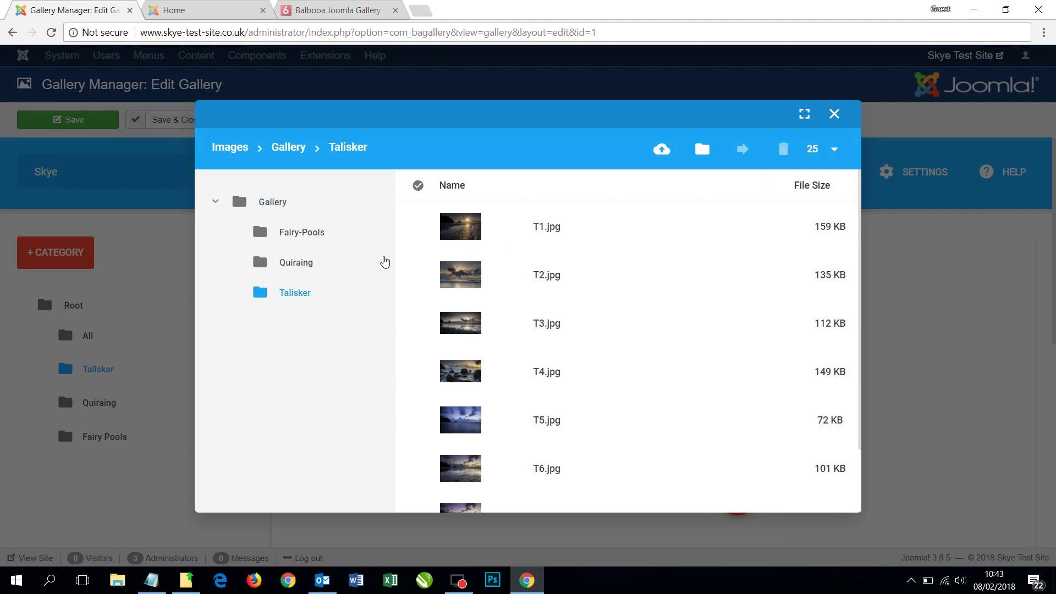
triple_click(599, 110)
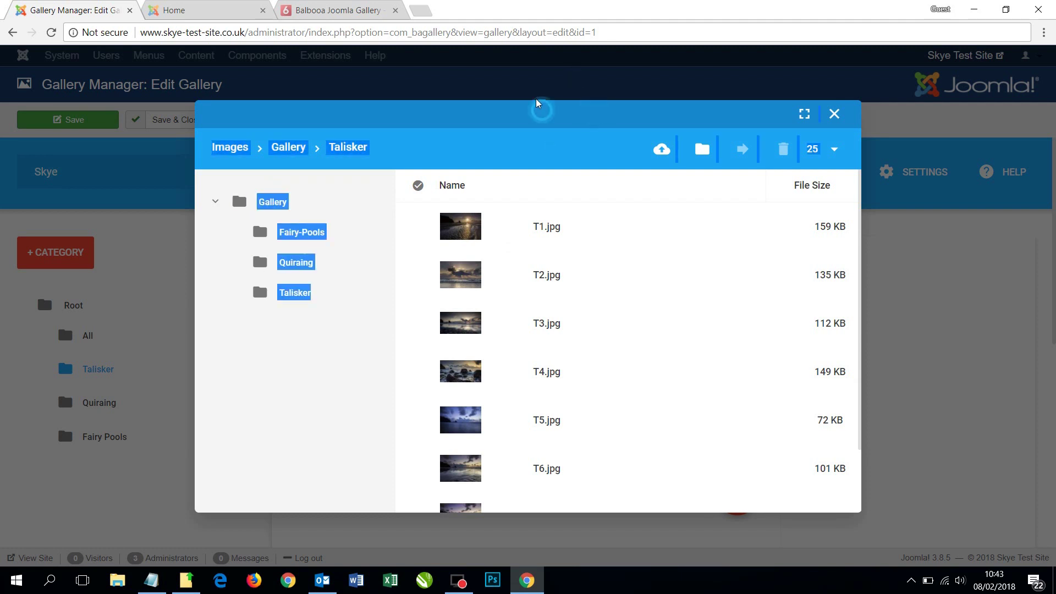
left_click(361, 398)
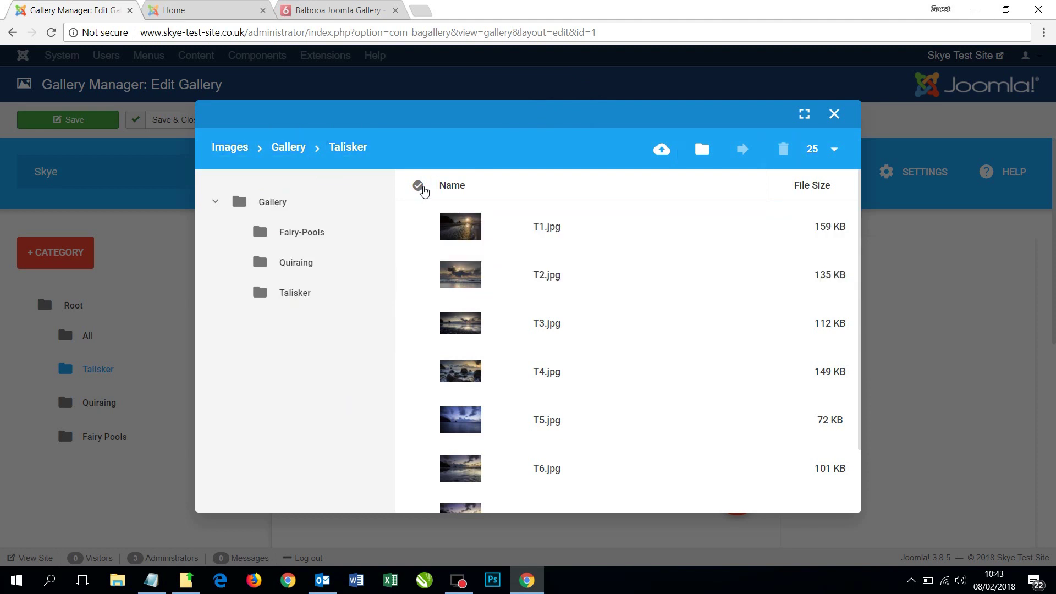
left_click(418, 185)
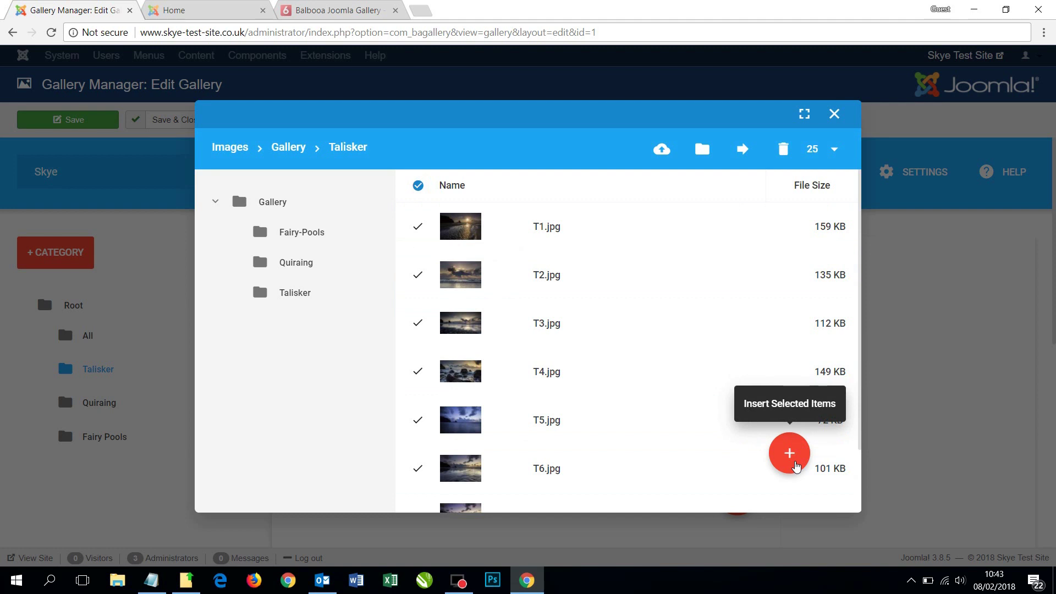
left_click(796, 467)
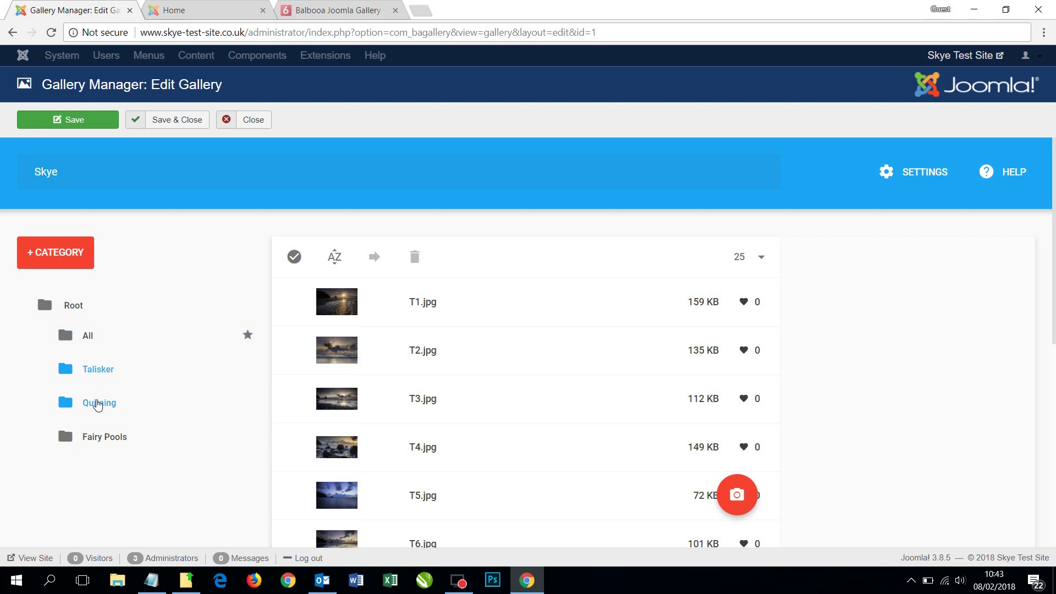
Select Quiraing and insert all images from the Quiraing server folder, Q1.jpg onward.
left_click(98, 402)
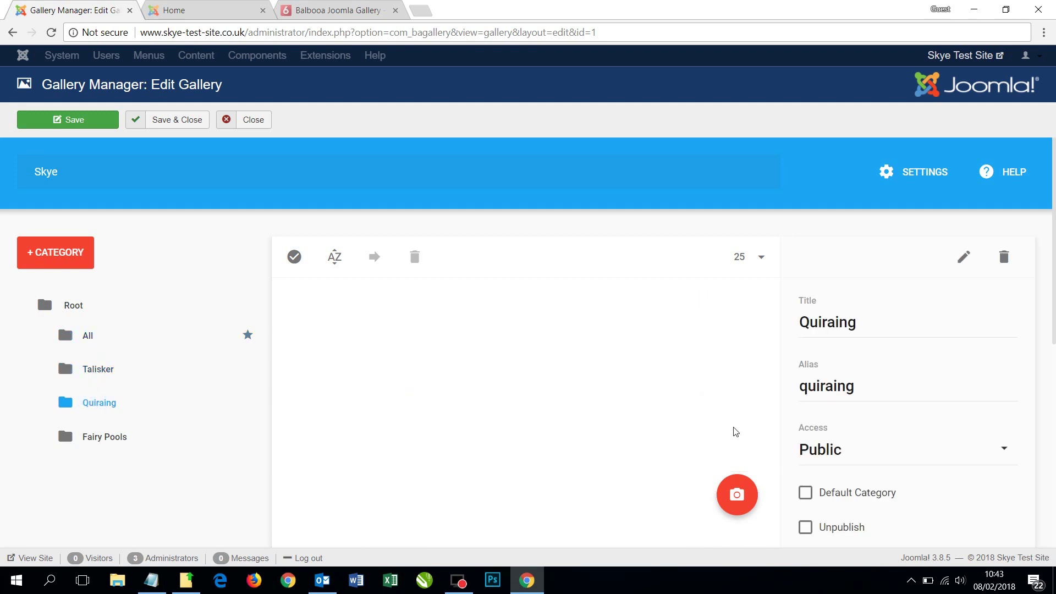
mouse_move(737, 489)
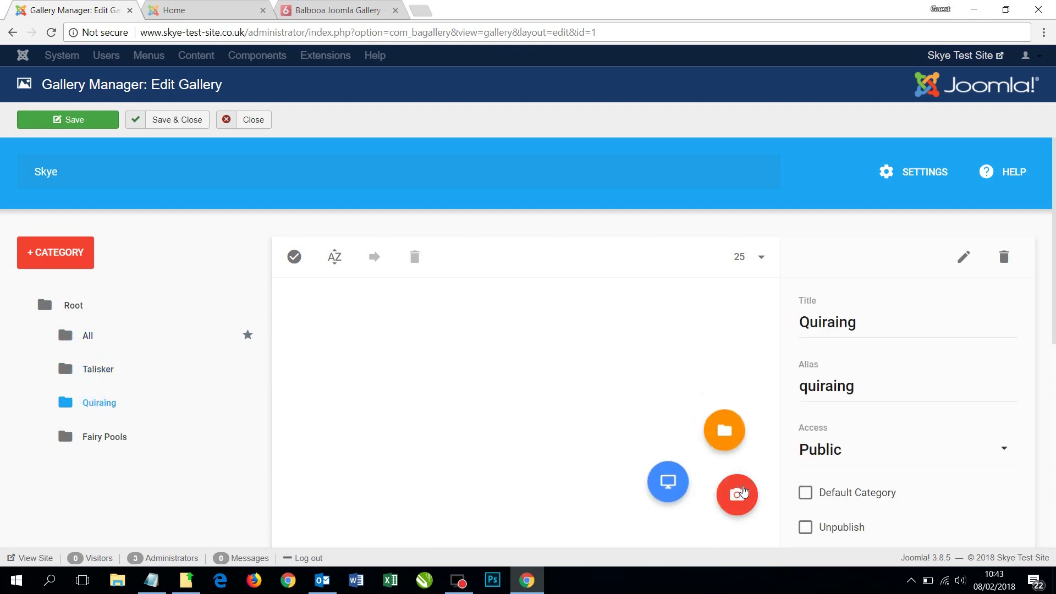
left_click(725, 430)
left_click(313, 261)
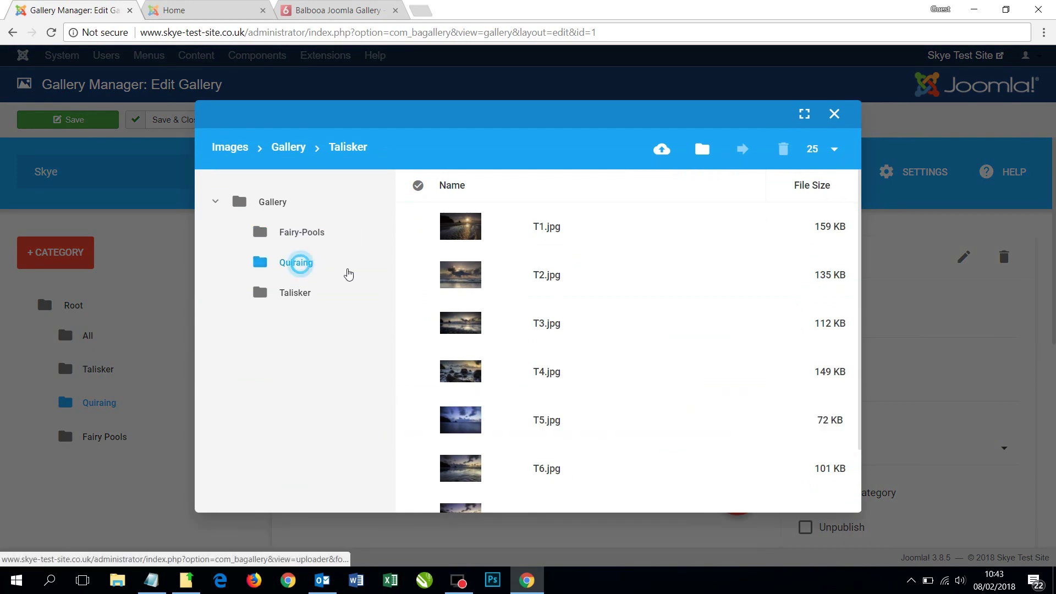
left_click(418, 186)
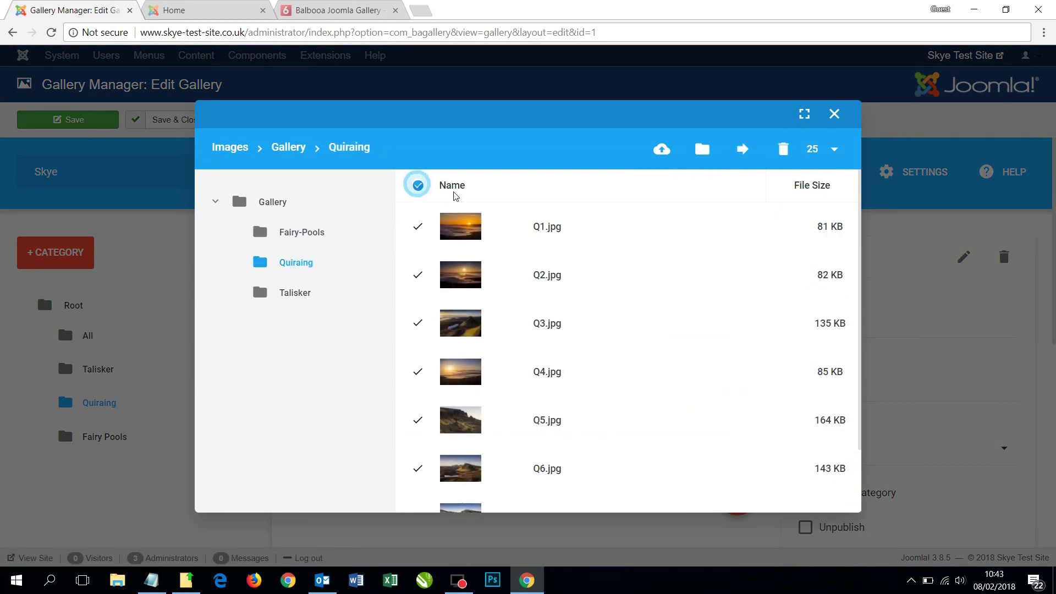
left_click(788, 454)
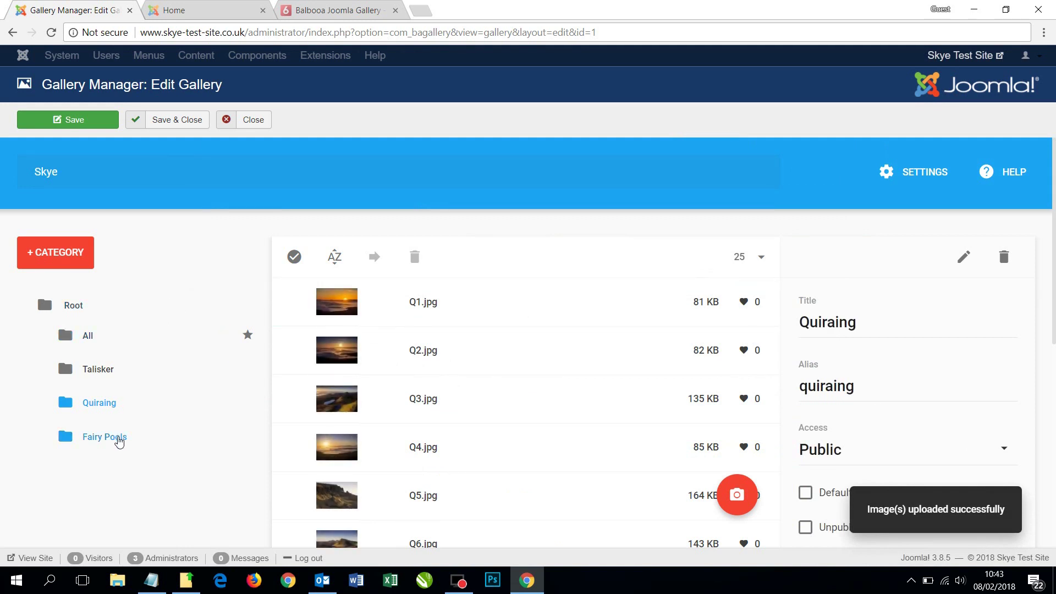
Select Fairy Pools and insert all images from the Fairy-Pools server folder, F1.jpg onward.
left_click(118, 438)
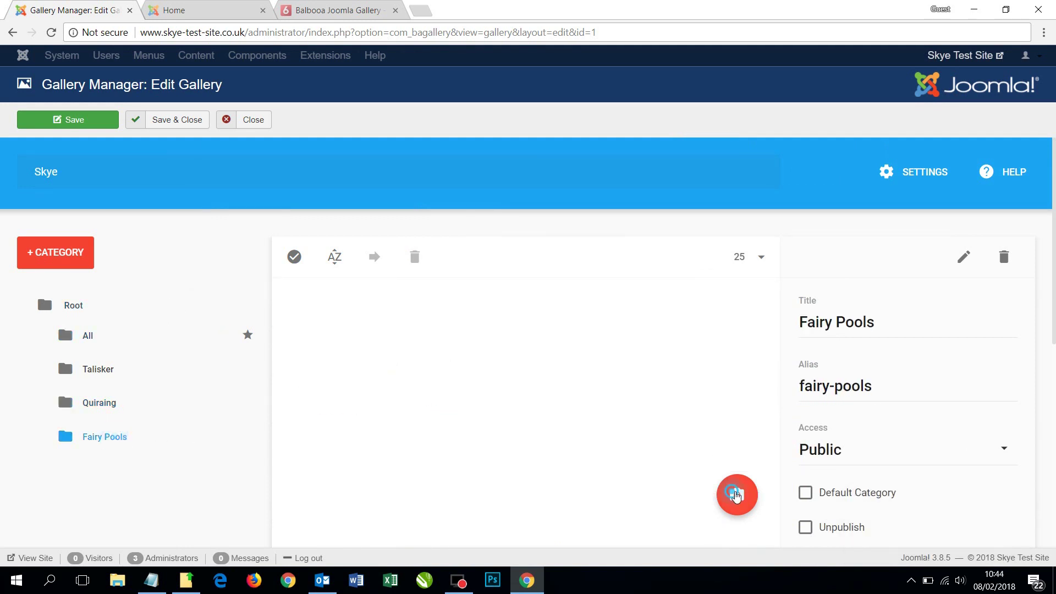
mouse_move(736, 494)
left_click(724, 428)
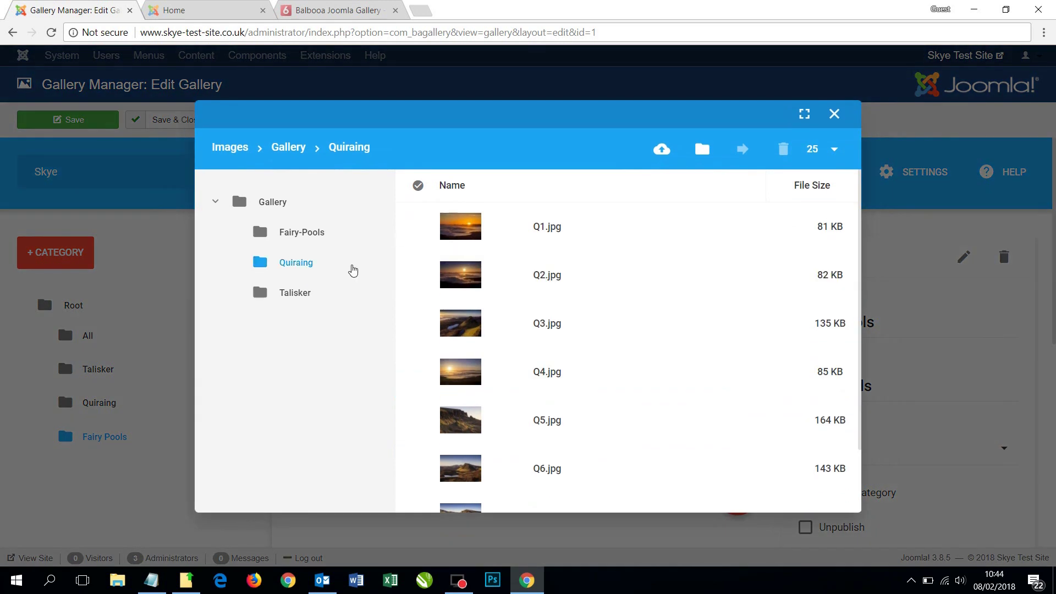
left_click(337, 248)
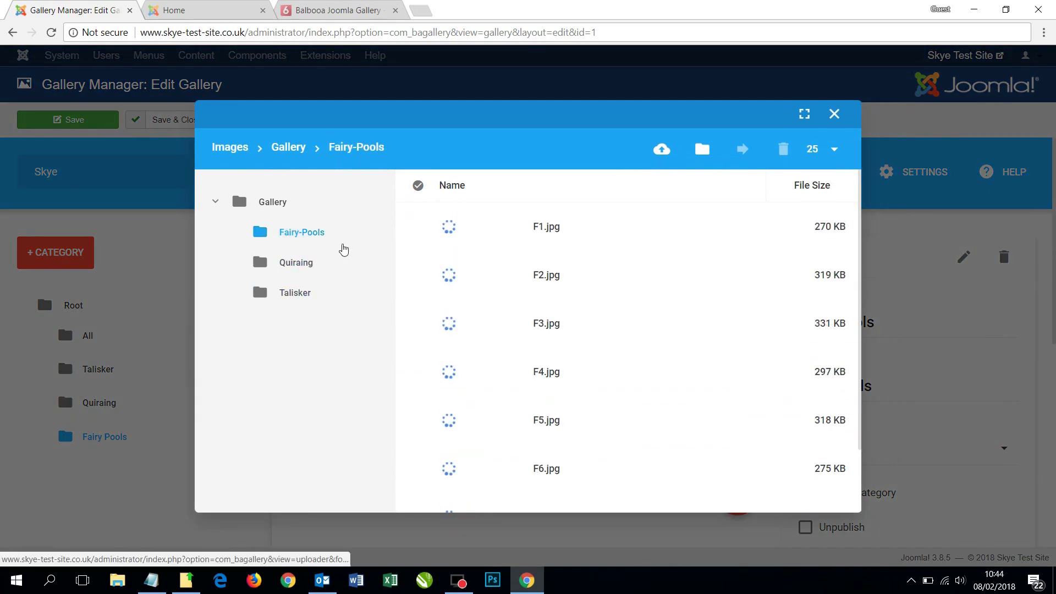
left_click(418, 186)
left_click(789, 453)
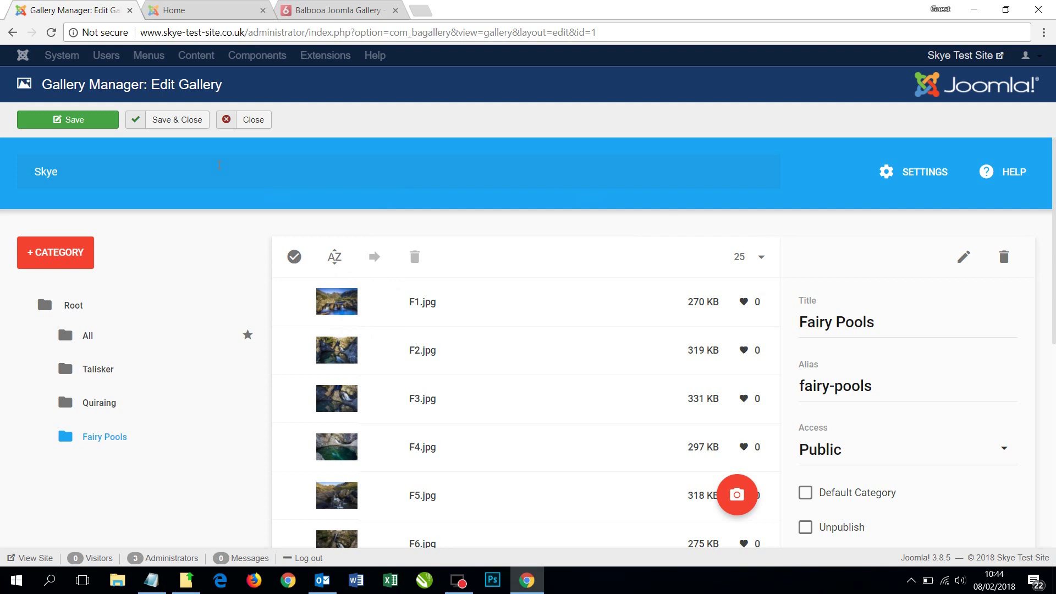
Save the Skye gallery, verify Talisker's images remain, then Save & Close.
left_click(99, 121)
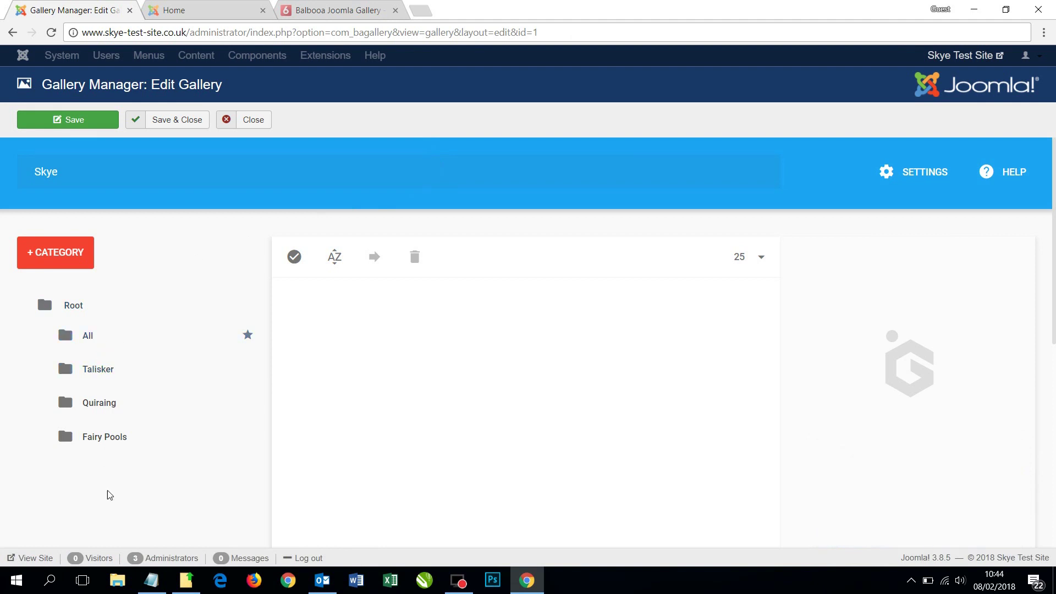
left_click(105, 376)
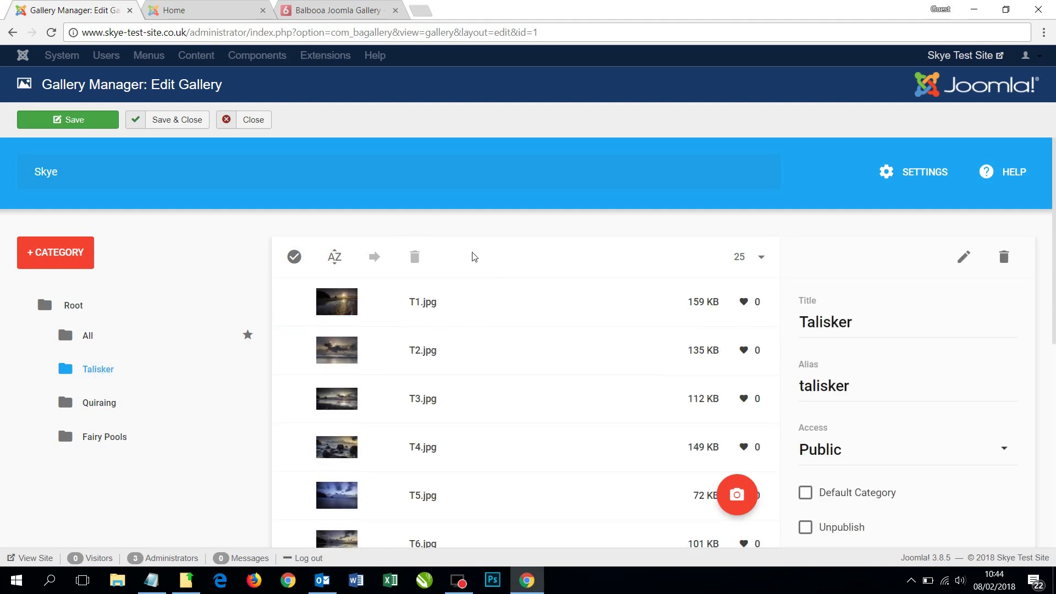
left_click(198, 120)
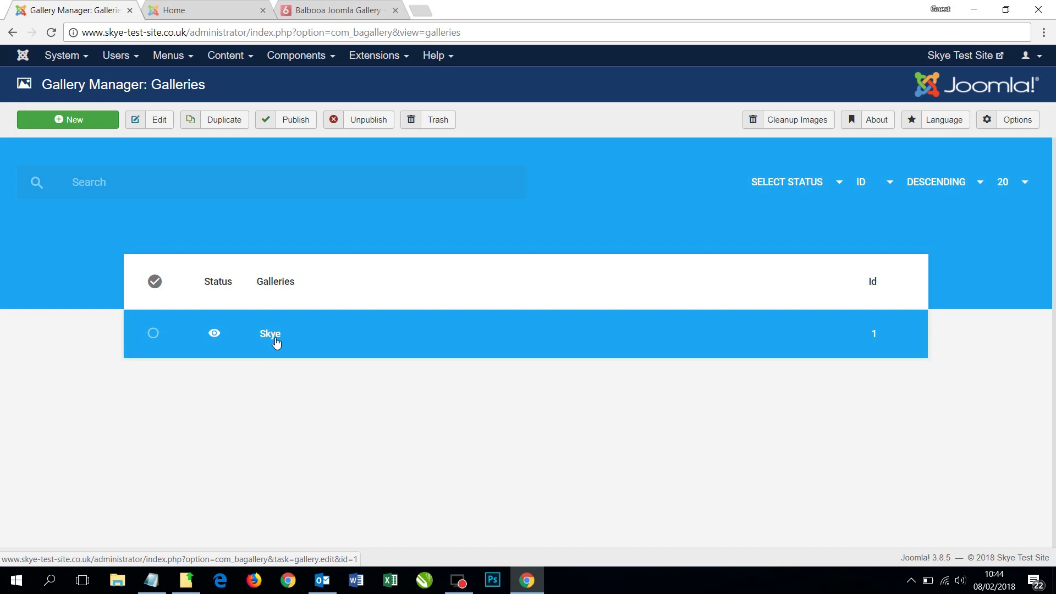
Log in on the front end with the admin username and password, then open the Home Page article's gear menu.
left_click(181, 10)
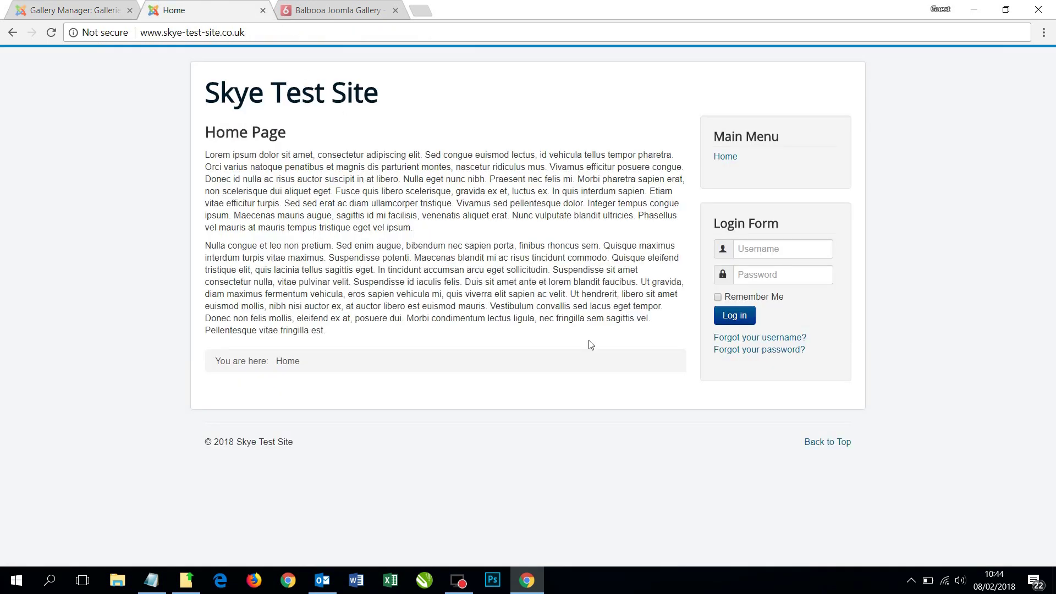
left_click(768, 248)
type("Admin")
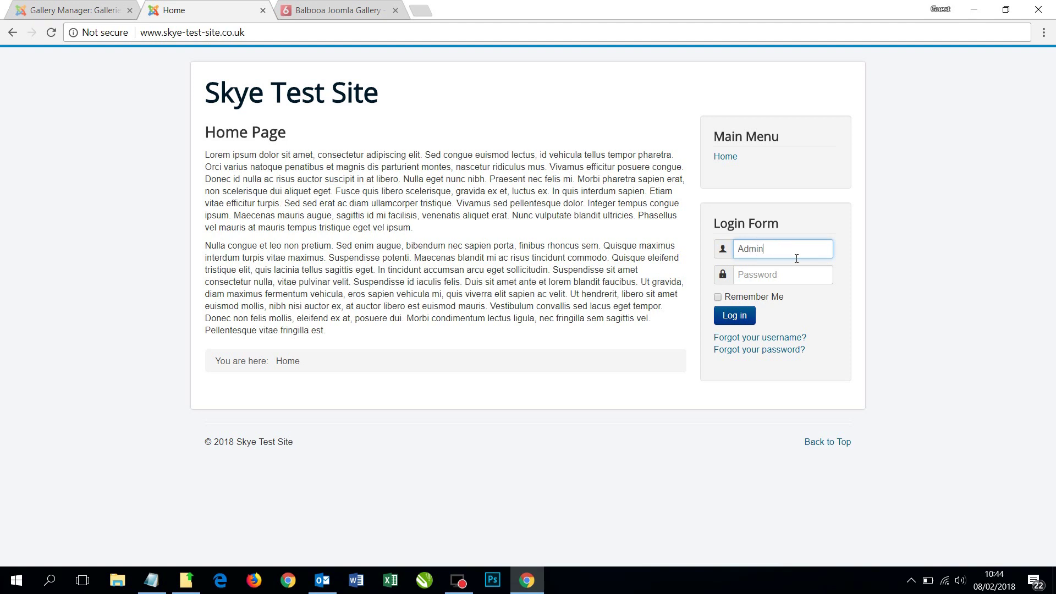
key("Tab")
type("a")
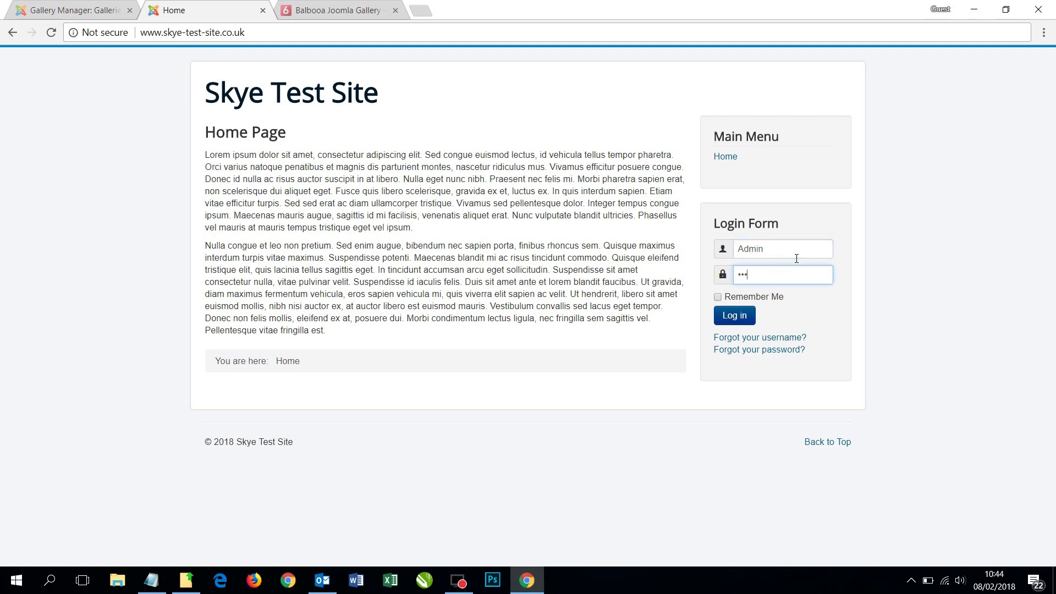
left_click(751, 316)
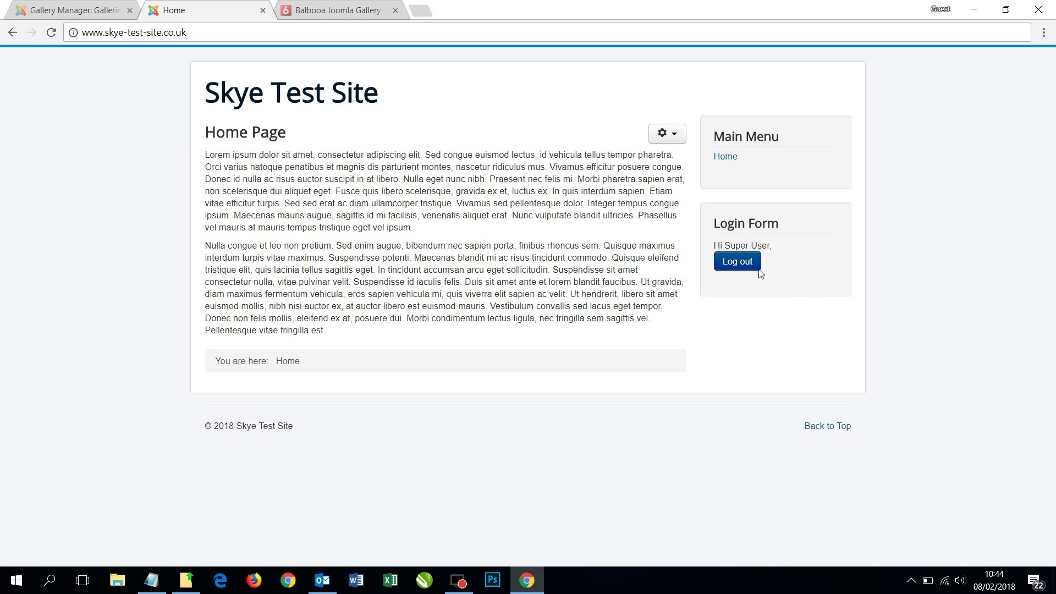
left_click(674, 139)
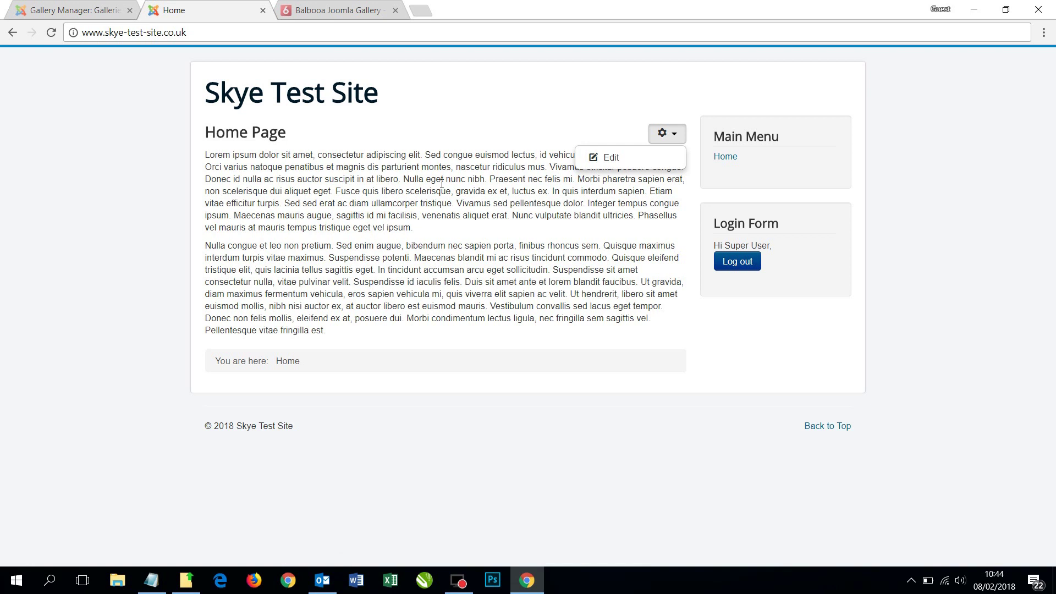
Edit the Home Page article and insert the Skye gallery shortcode [gallery ID=1].
left_click(600, 158)
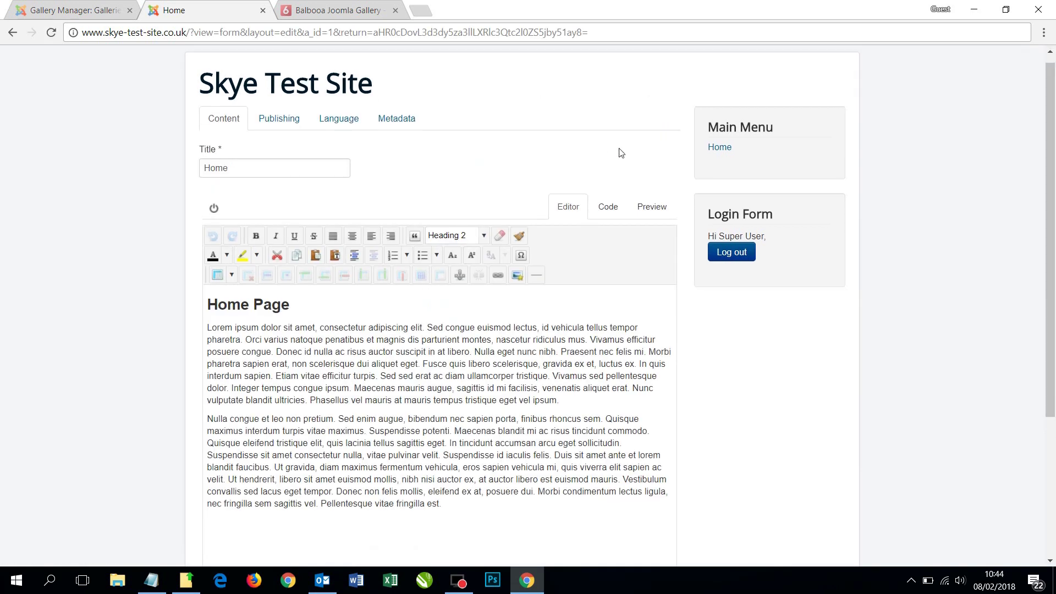
scroll(621, 150, "down", 2)
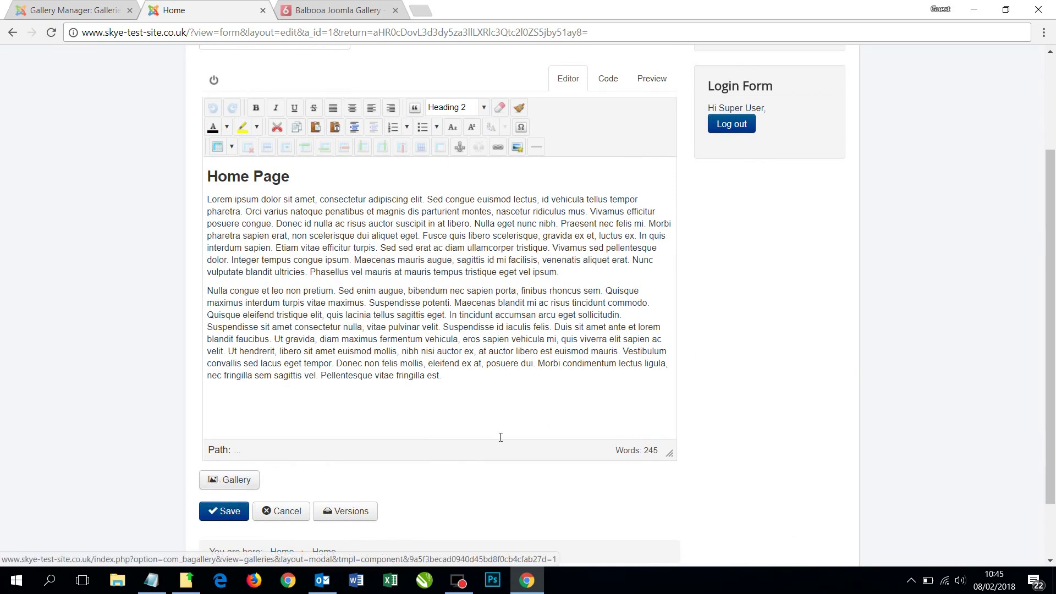
left_click(240, 488)
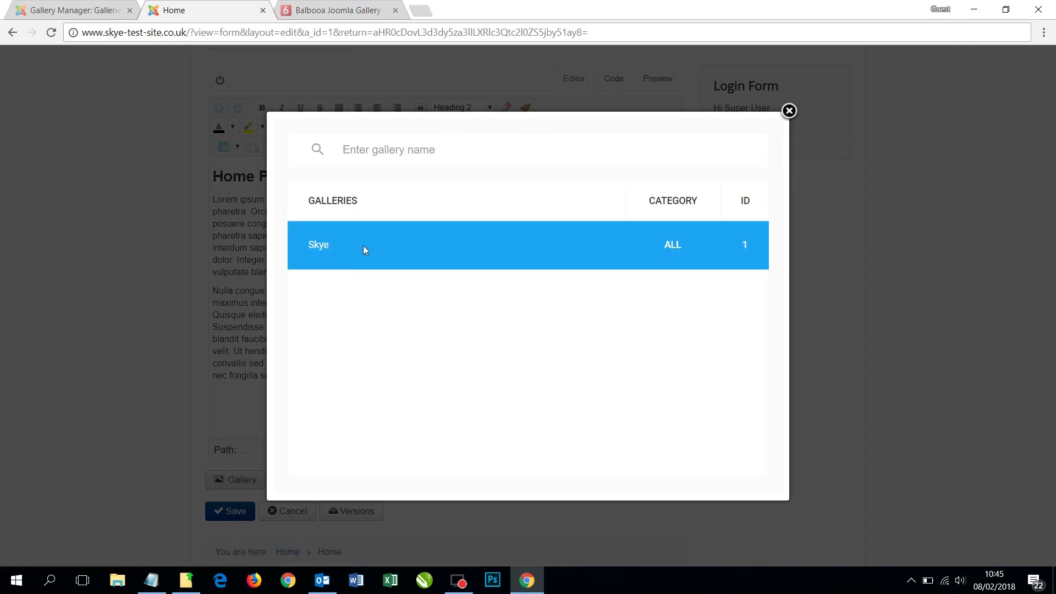
left_click(320, 248)
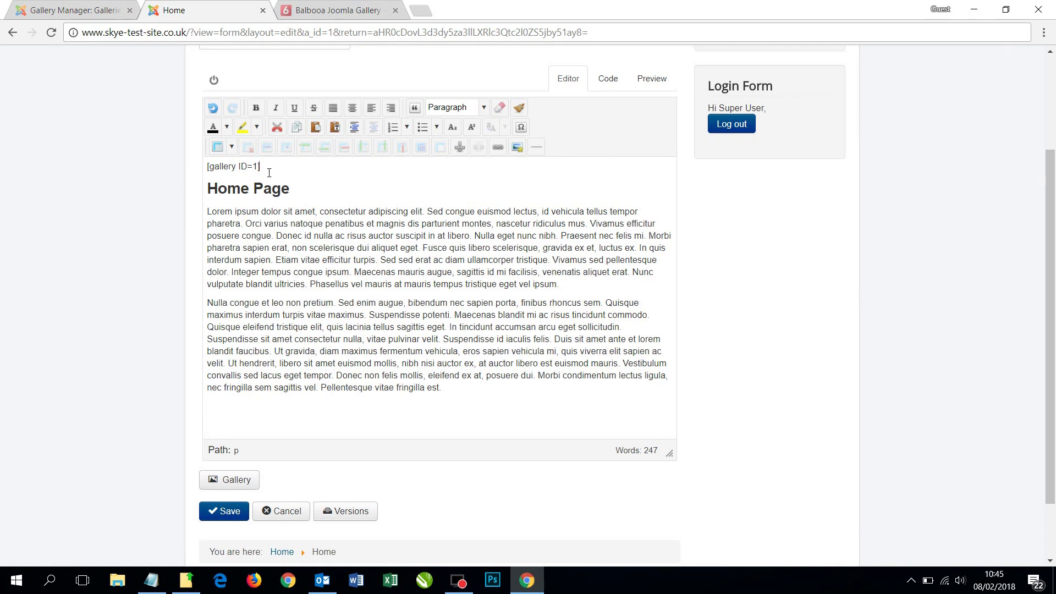
Cut the [gallery ID=1] shortcode from the top of the article and remove the leftover empty line.
left_click_drag(269, 172, 209, 172)
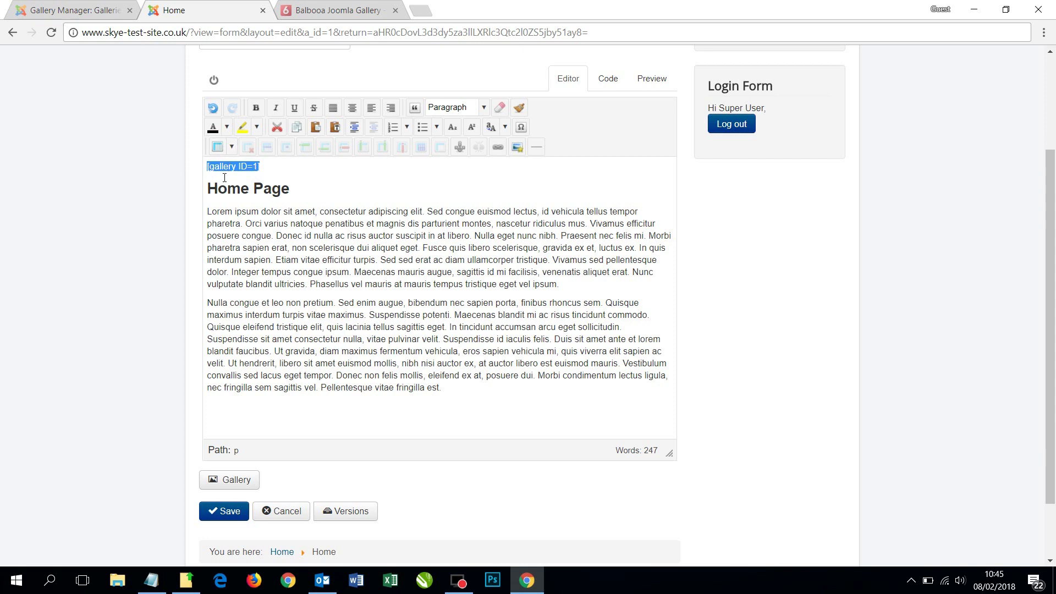
left_click(270, 171)
left_click_drag(270, 172, 208, 168)
right_click(223, 171)
mouse_move(223, 171)
left_click(245, 190)
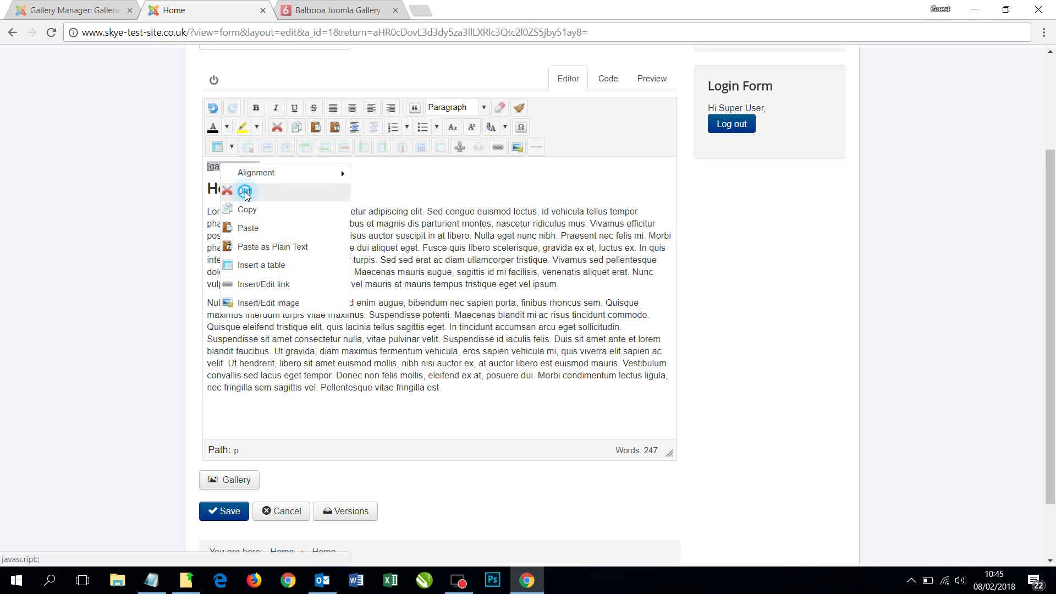
key("Delete")
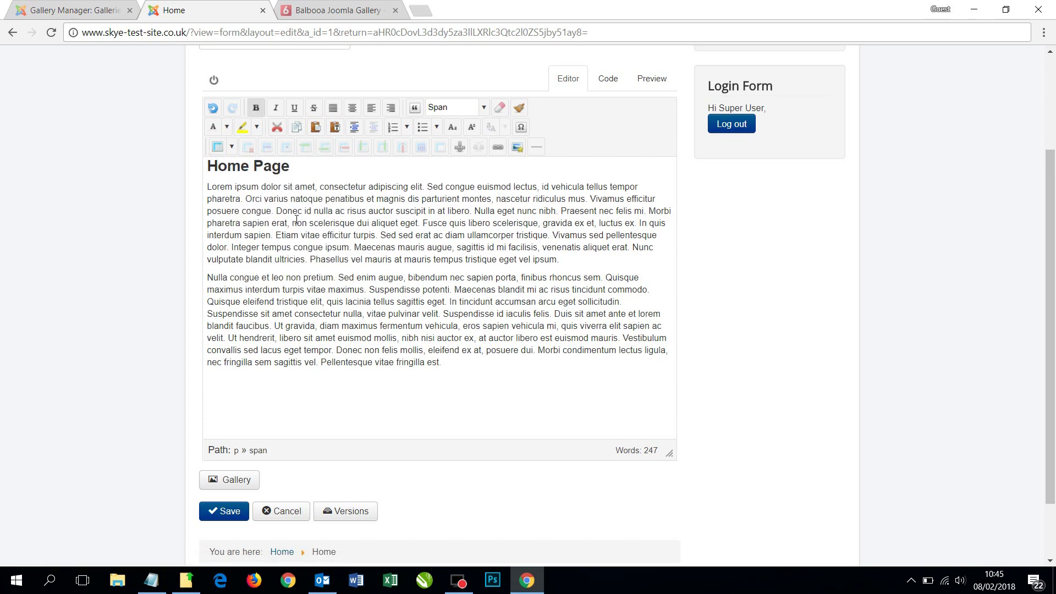
Paste the shortcode below the last paragraph and save the Home Page article.
left_click(465, 362)
right_click(244, 384)
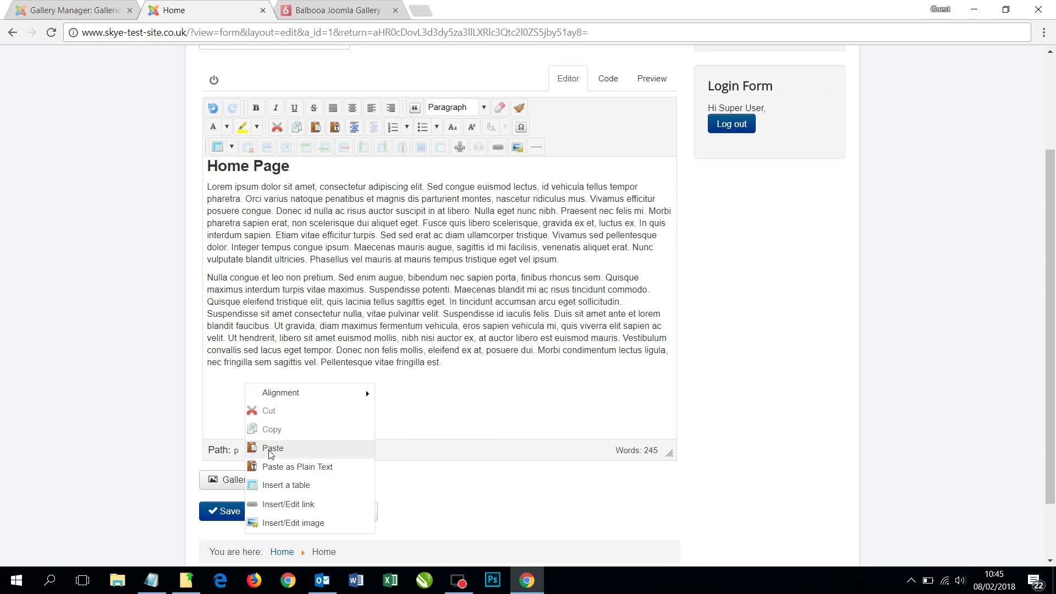
left_click(270, 449)
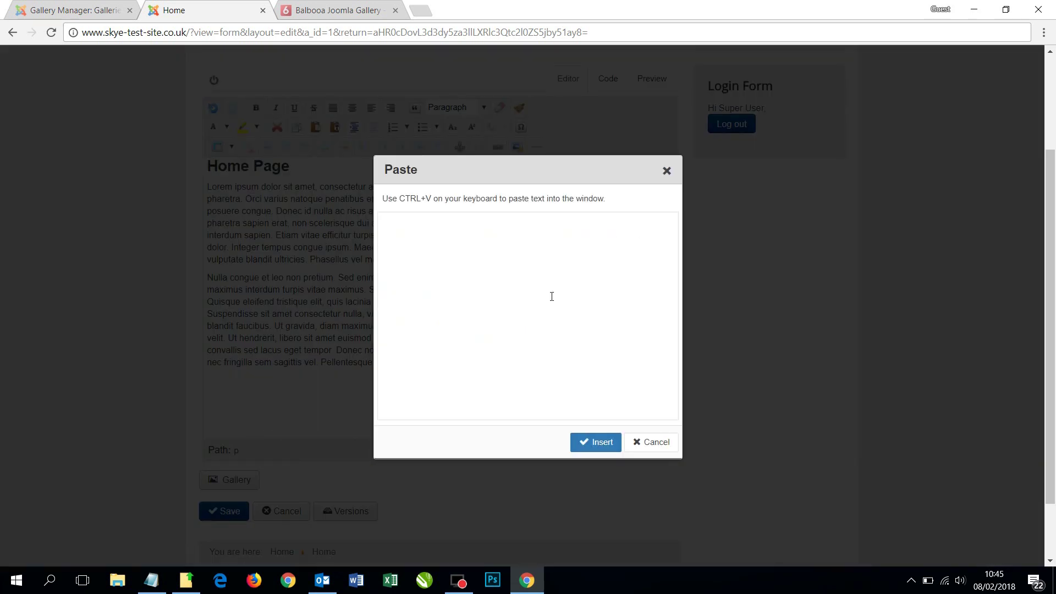
key("ctrl+v")
left_click(591, 444)
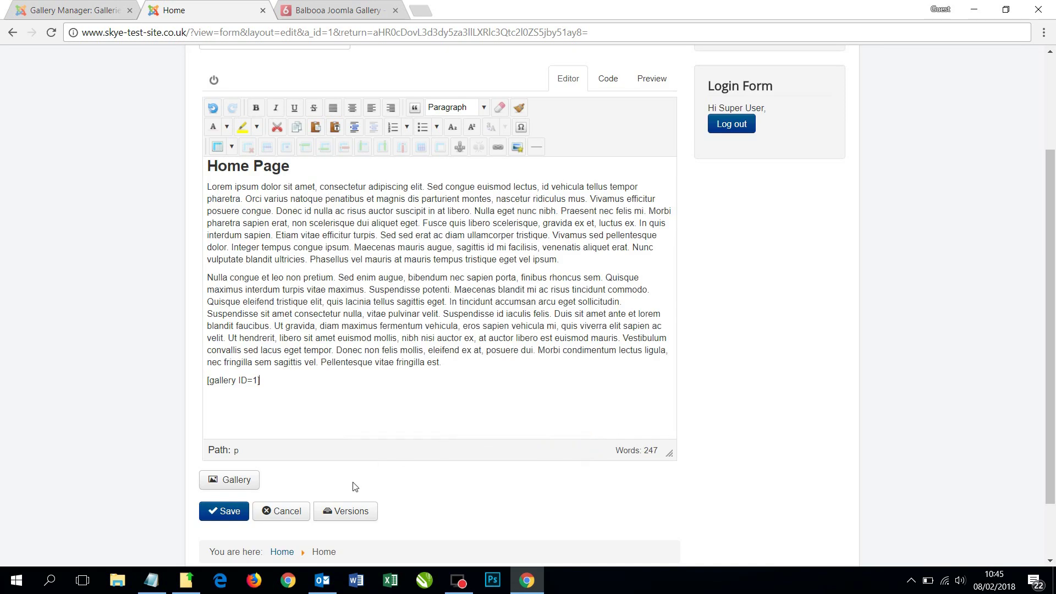
left_click(225, 511)
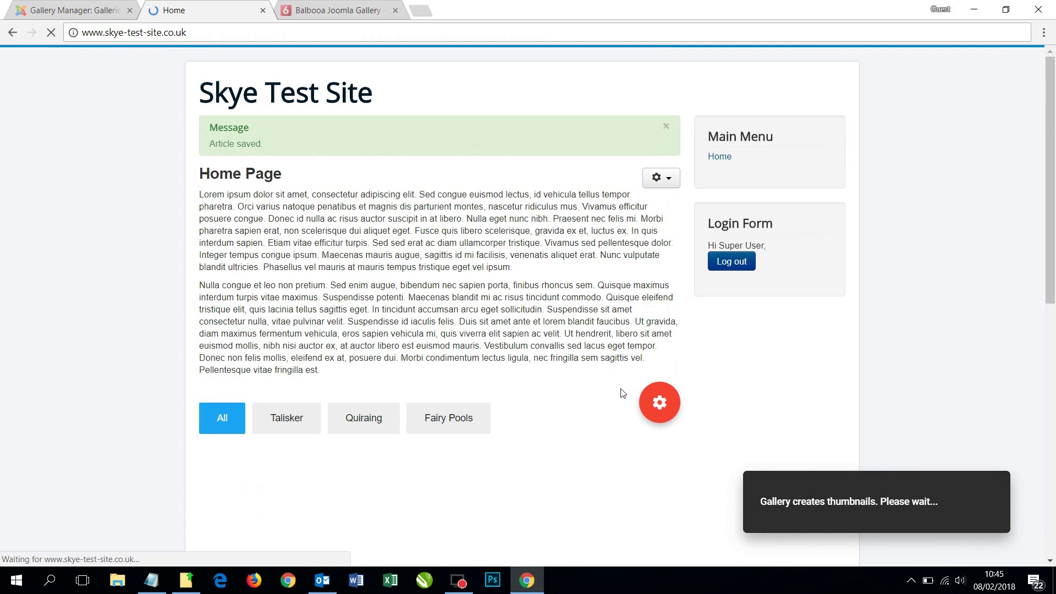
Log out of the front end and scroll down to the Skye gallery grid.
left_click(738, 272)
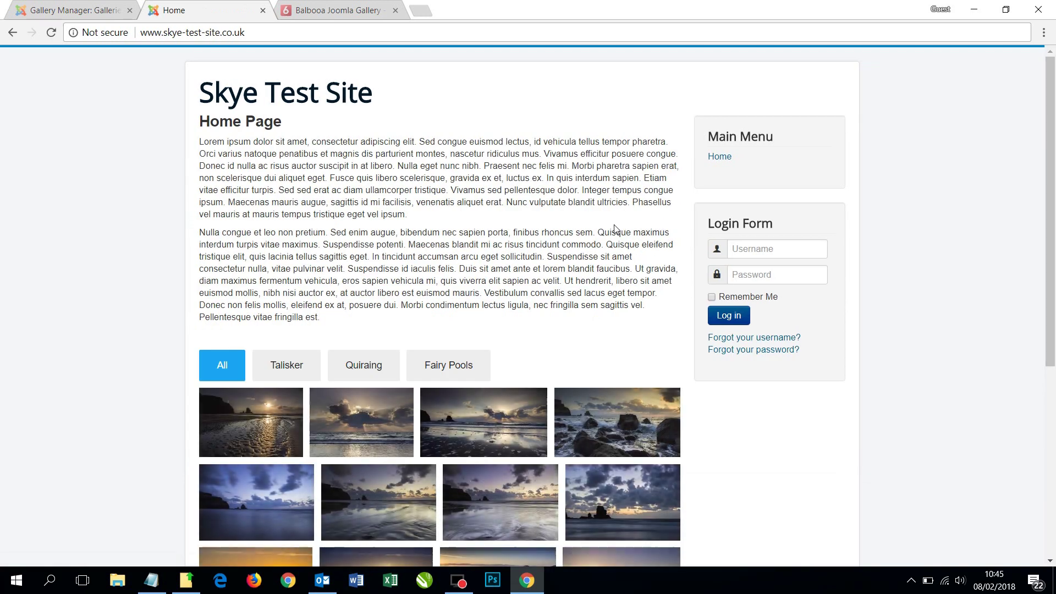
scroll(614, 225, "down", 4)
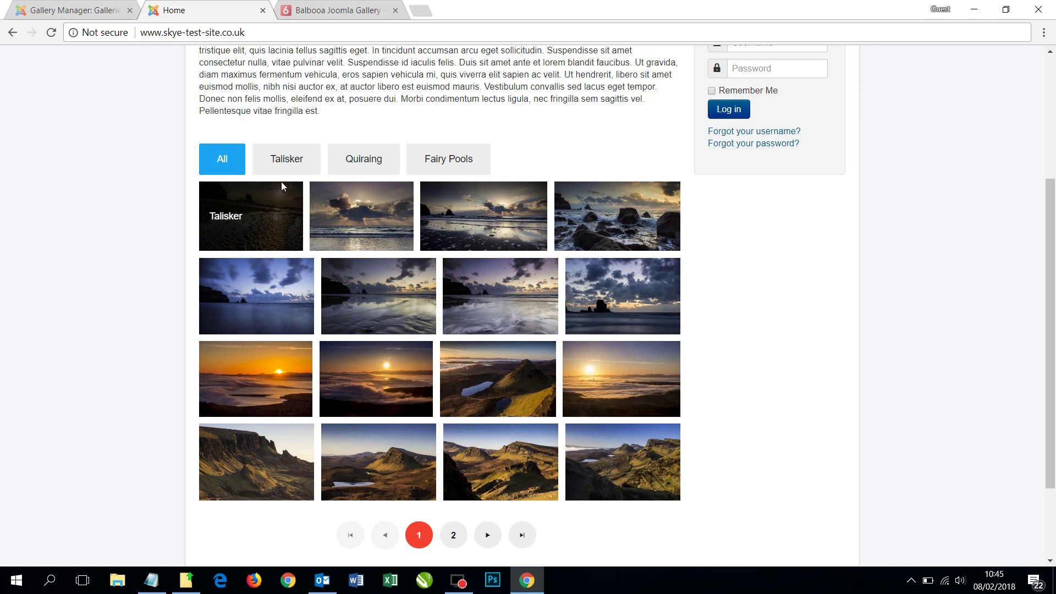
Filter the gallery by Talisker, then Quiraing, then Fairy Pools.
left_click(290, 165)
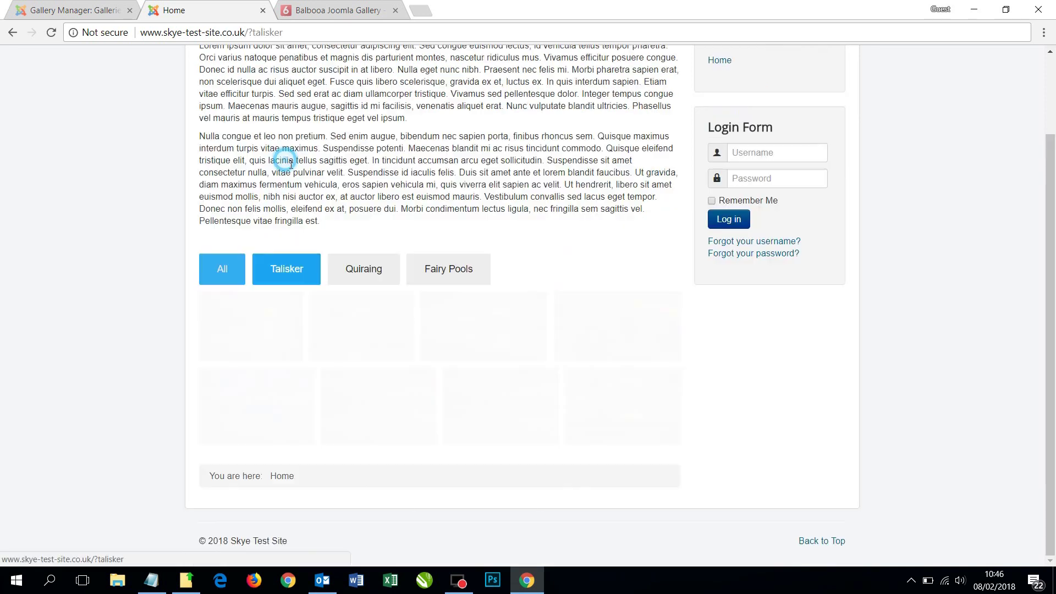
left_click(364, 278)
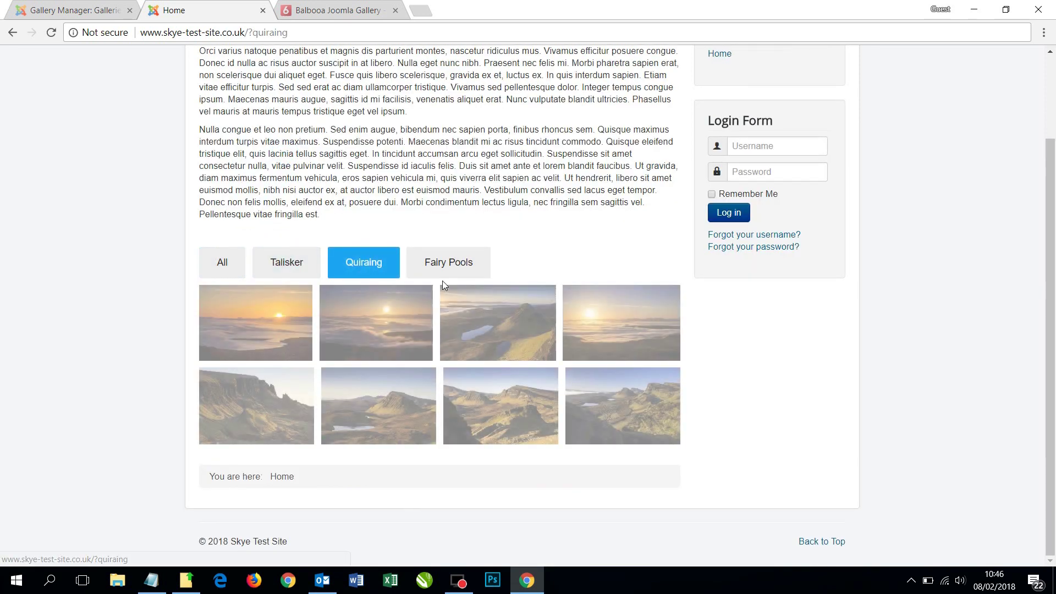
left_click(453, 271)
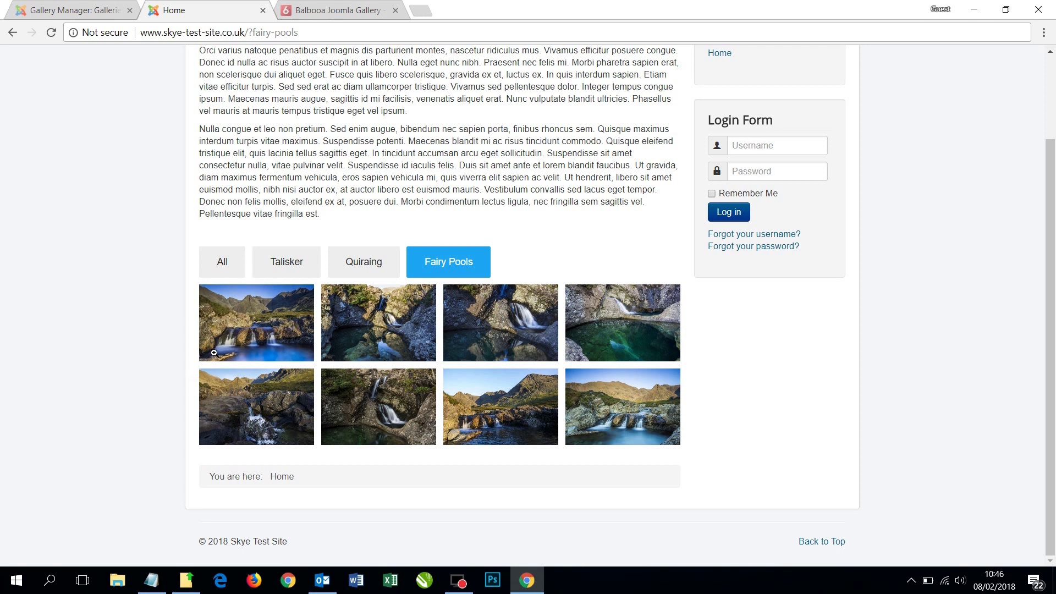
View the first Fairy Pools photo full size, then close the viewer.
left_click(265, 343)
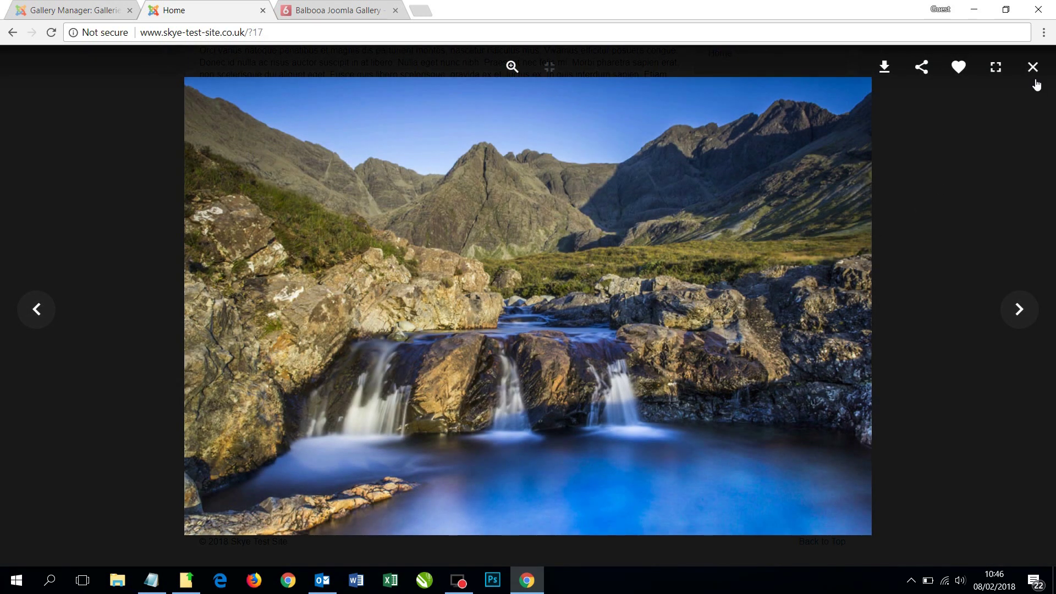
left_click(962, 70)
left_click(1032, 67)
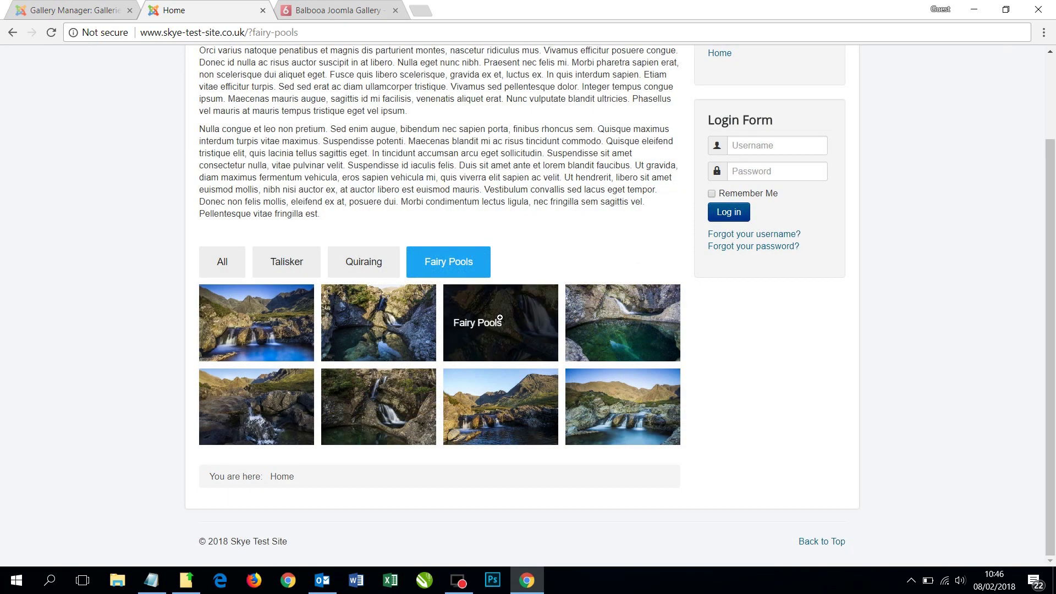
scroll(500, 313, "up", 1)
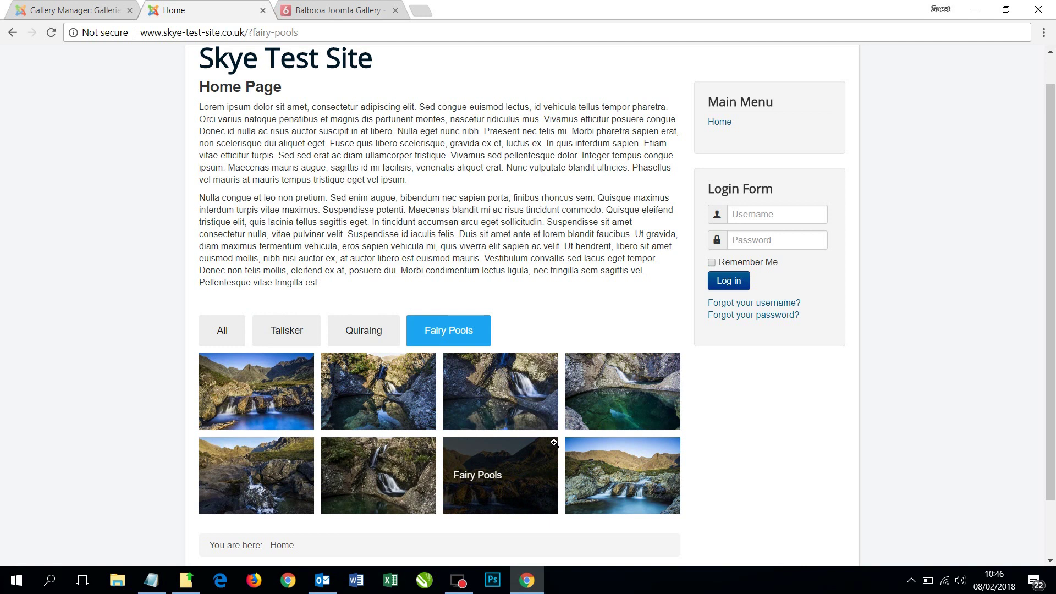
scroll(465, 385, "up", 1)
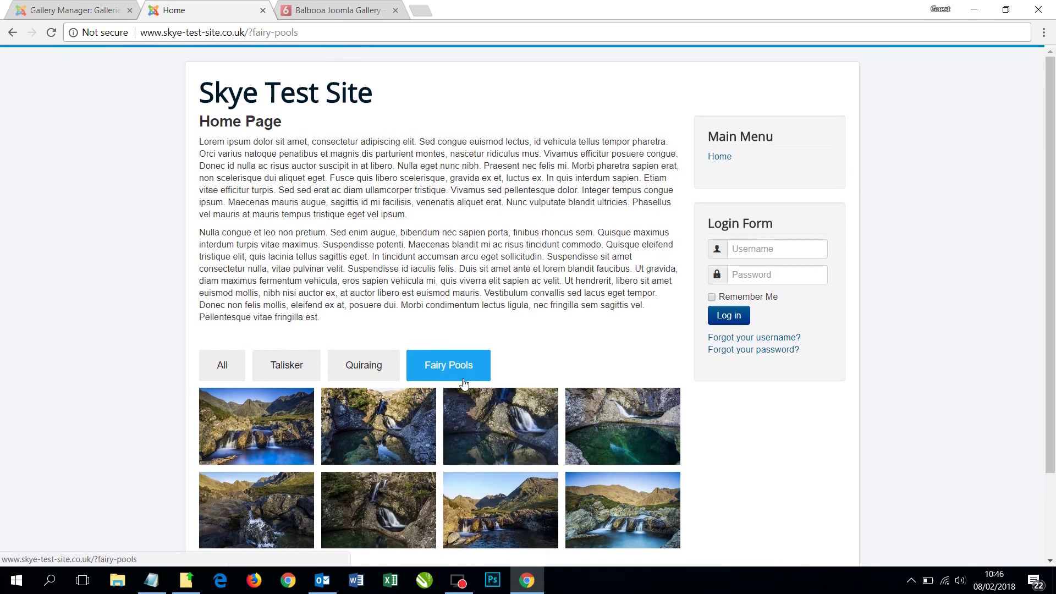
scroll(464, 385, "down", 2)
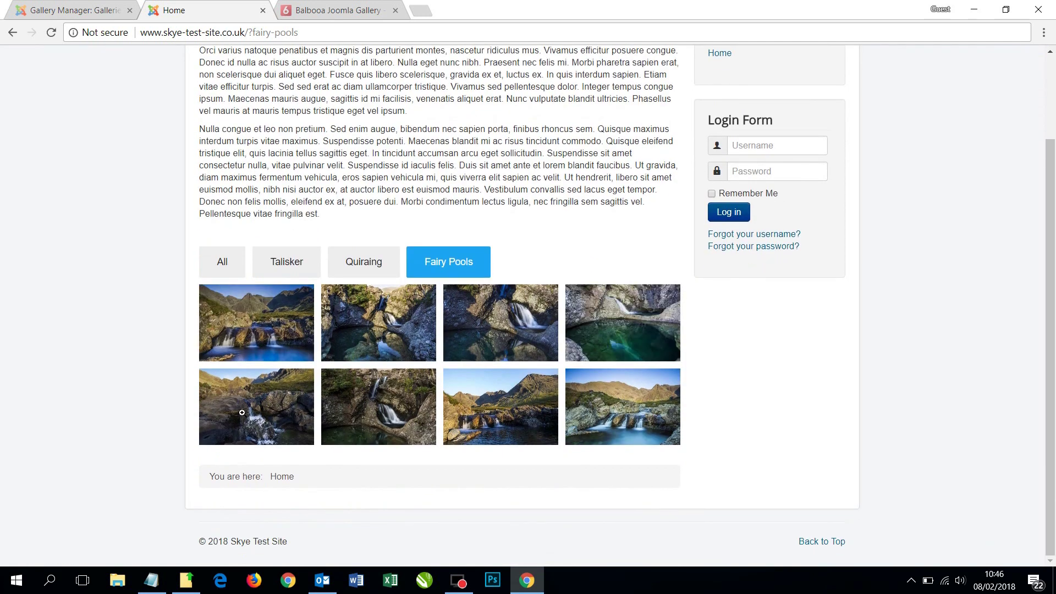